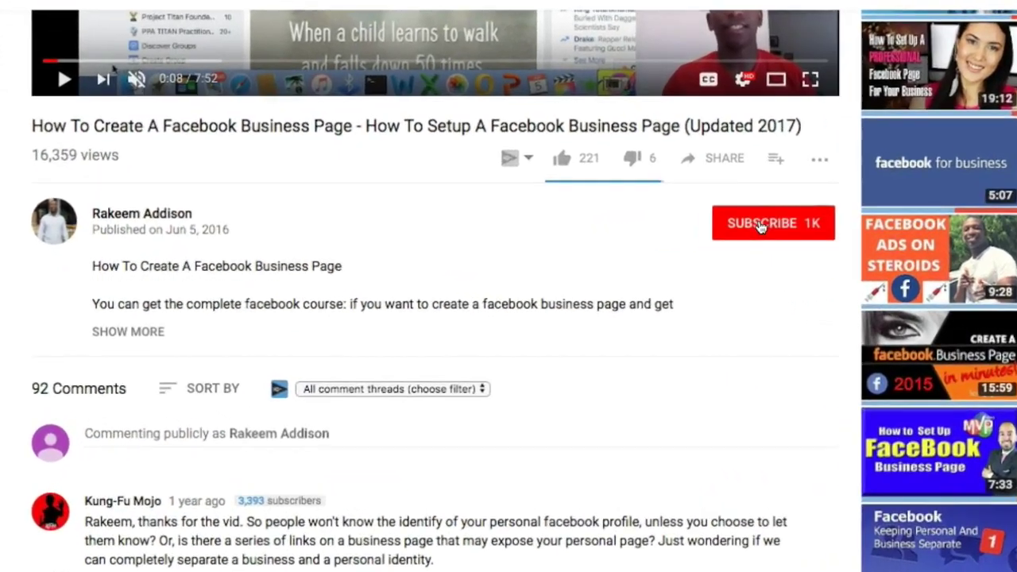
pyautogui.click(627, 243)
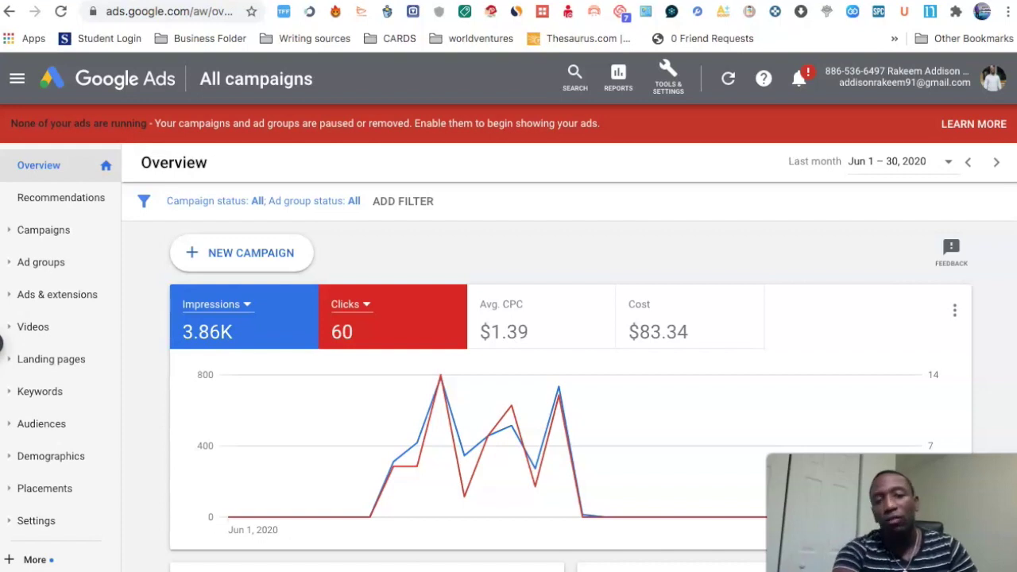
# Start a new campaign and set its goal to Create a campaign without a goal's guidance
pyautogui.click(267, 254)
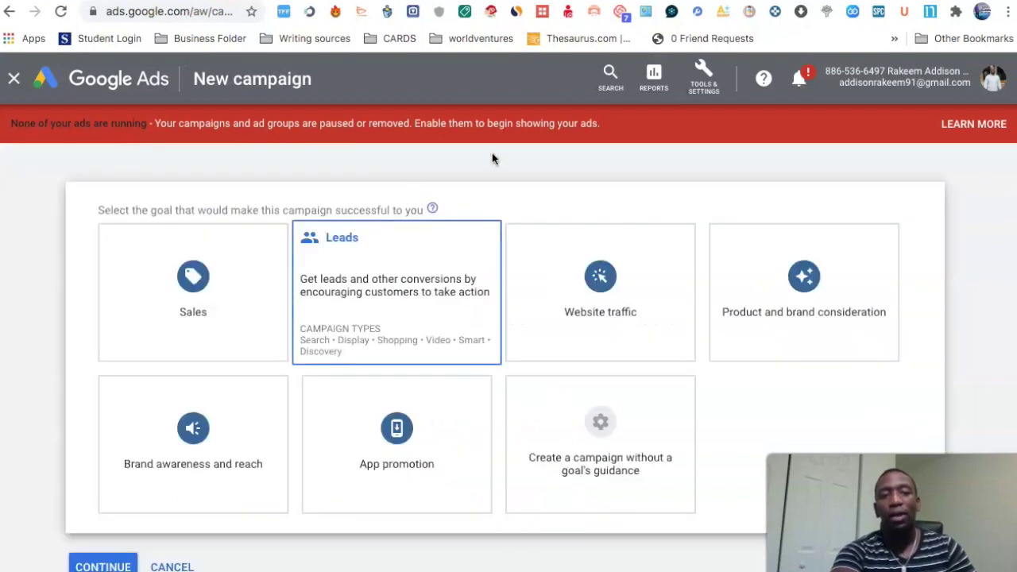
pyautogui.scroll(-1, 667, 193)
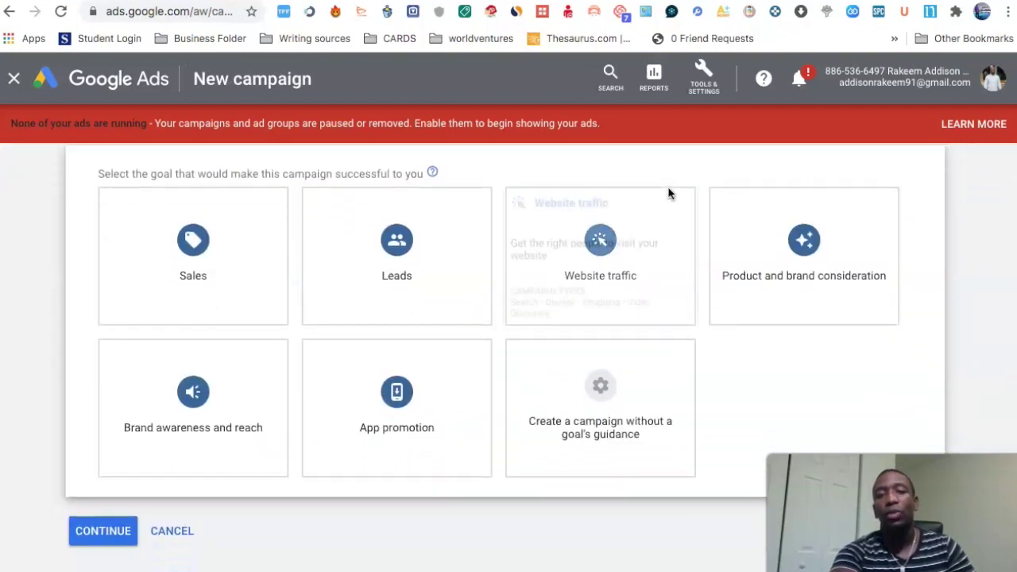
pyautogui.click(602, 402)
pyautogui.scroll(4, 607, 403)
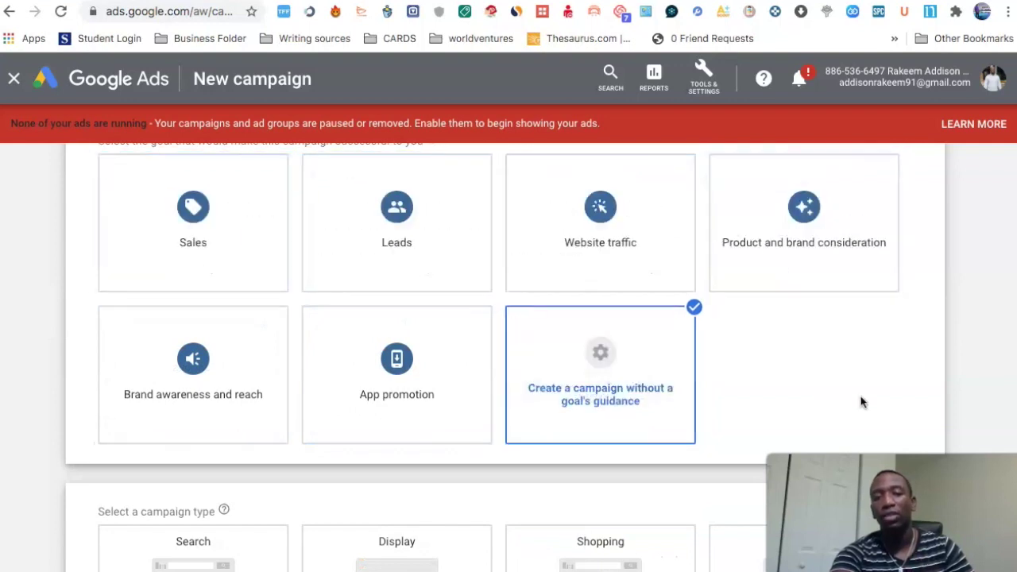
# Choose the Video campaign type, keep the Custom video campaign subtype and continue to the campaign settings
pyautogui.scroll(-4, 861, 402)
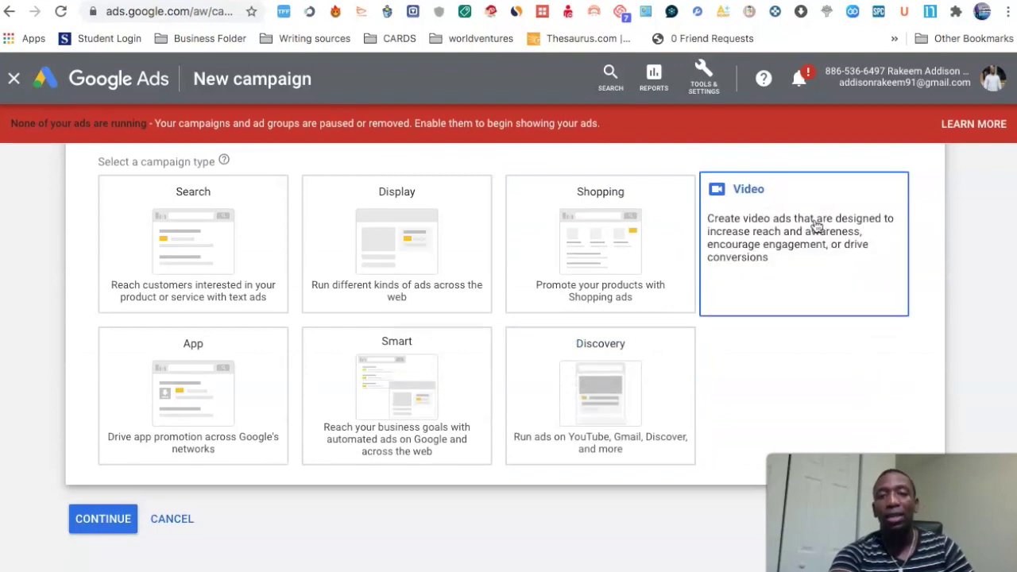
pyautogui.click(816, 226)
pyautogui.scroll(-5, 816, 225)
pyautogui.scroll(2, 503, 281)
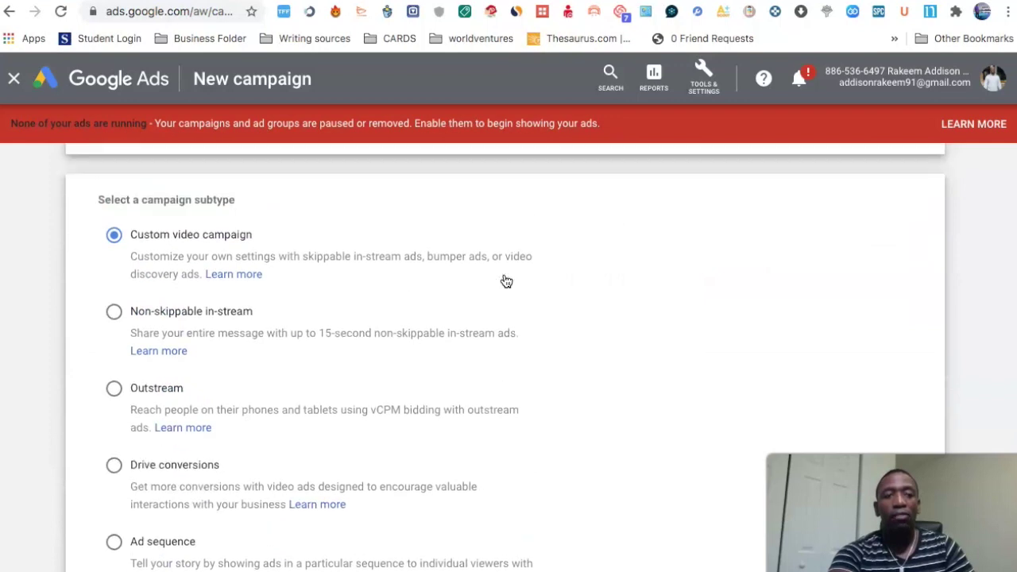
pyautogui.scroll(1, 503, 281)
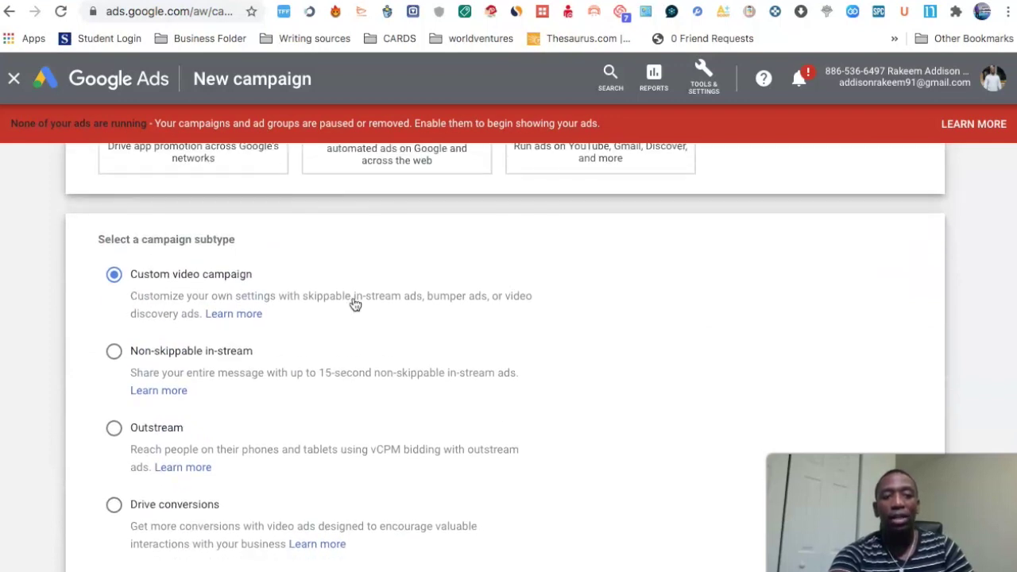
pyautogui.scroll(-4, 355, 304)
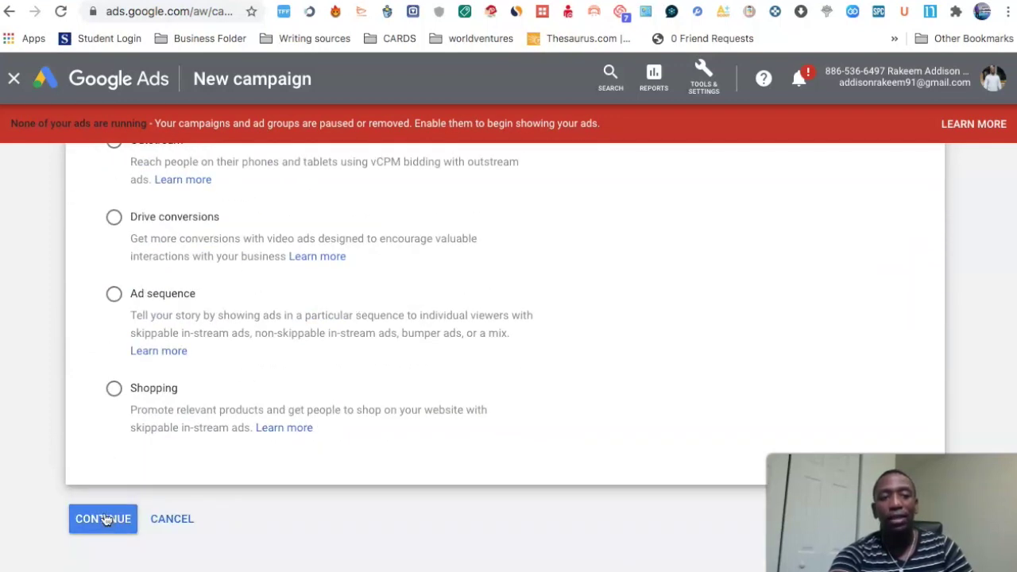
pyautogui.click(105, 519)
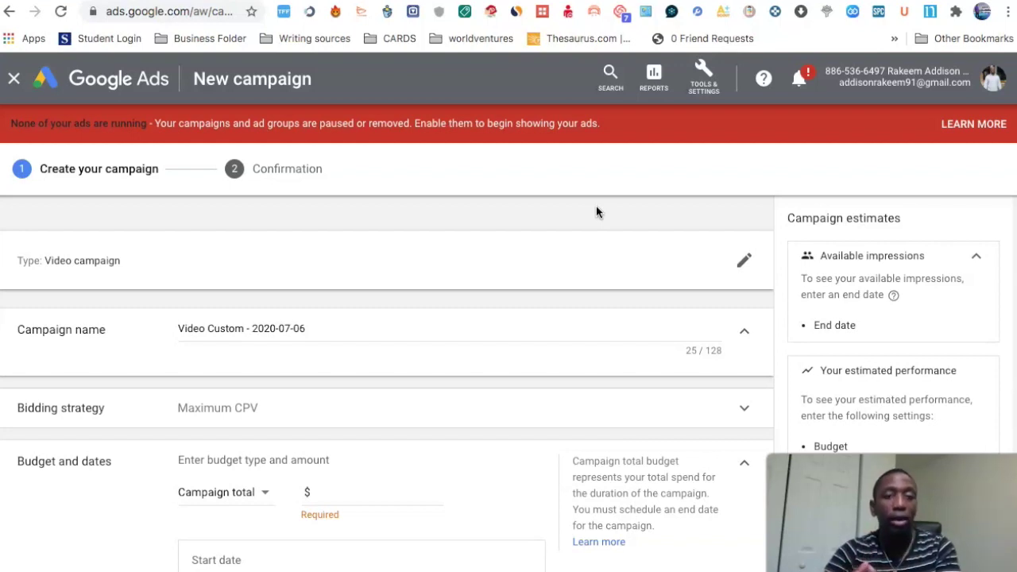
# Switch the campaign's budget type to Daily and set the amount to $5.00
pyautogui.click(276, 327)
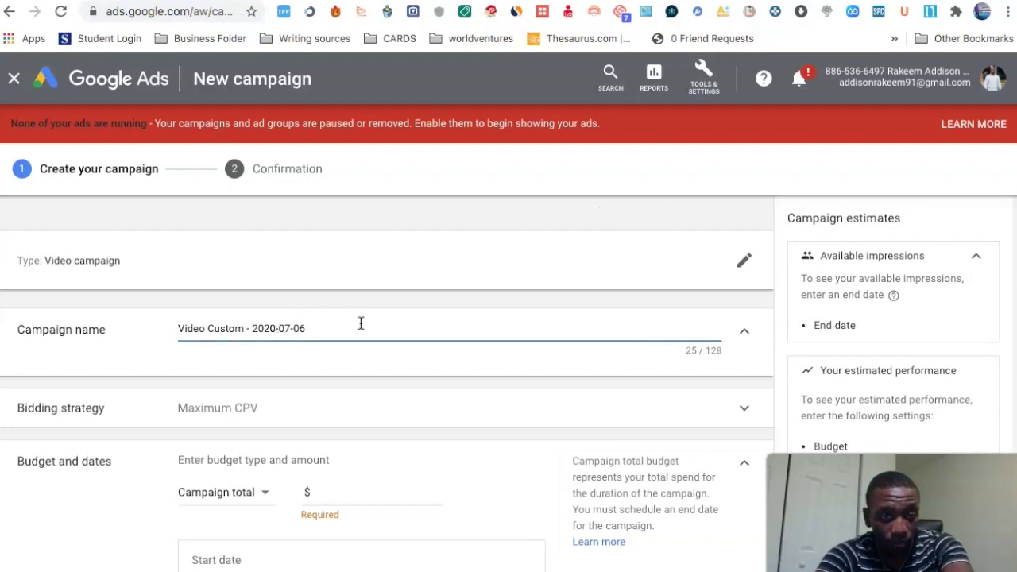
pyautogui.scroll(-1, 385, 344)
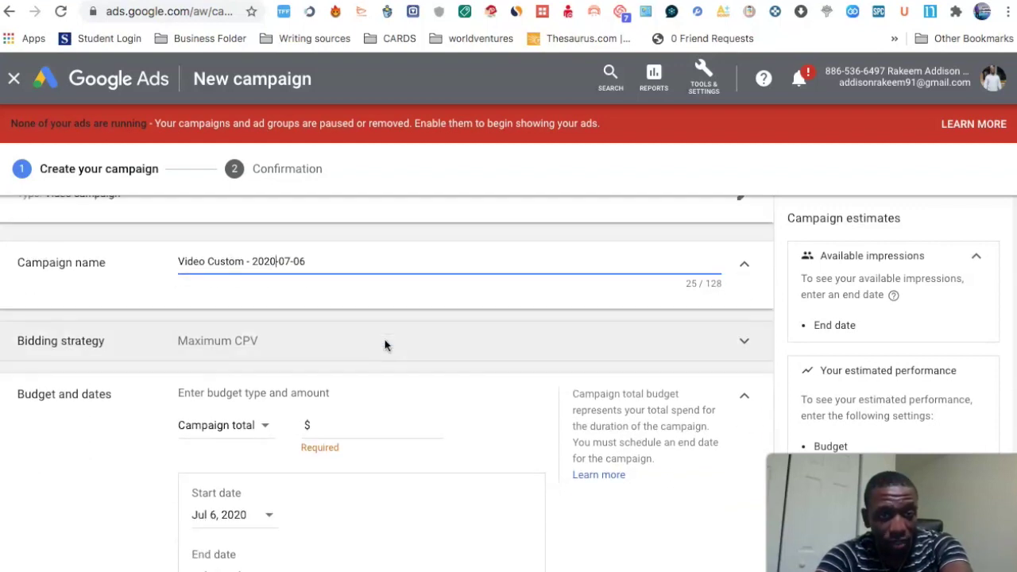
pyautogui.scroll(-2, 347, 314)
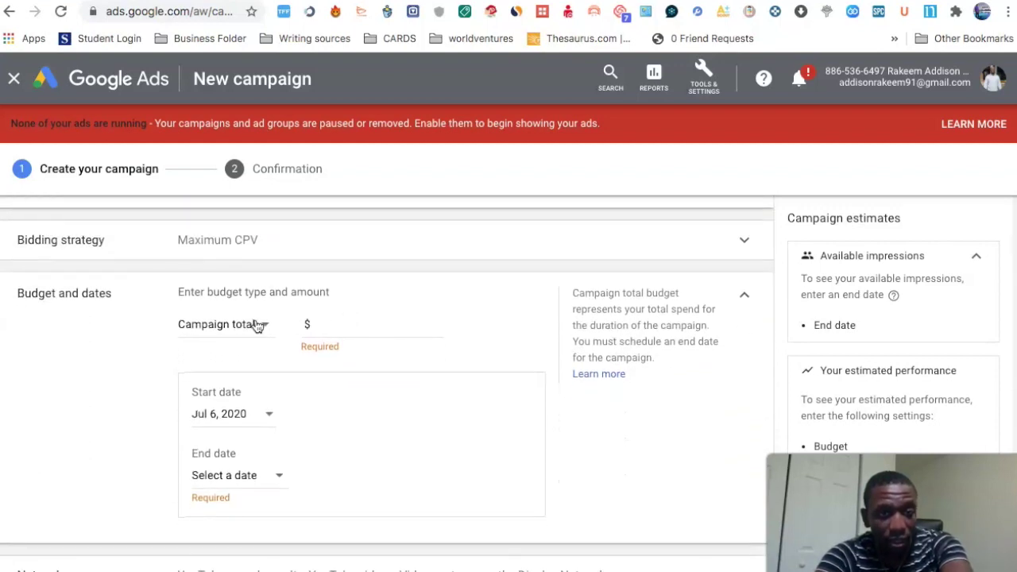
pyautogui.click(265, 324)
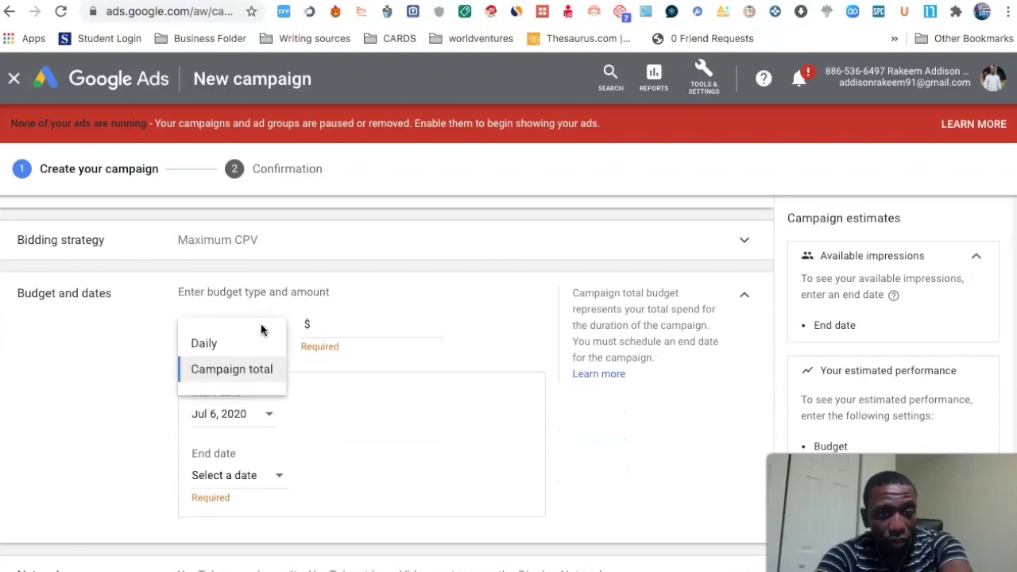
pyautogui.click(243, 345)
pyautogui.click(351, 321)
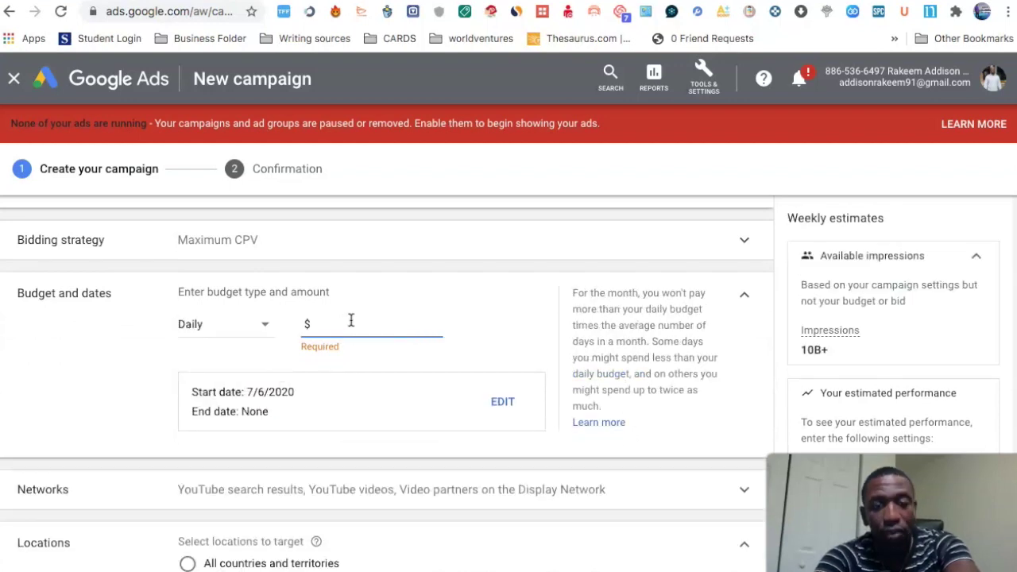
pyautogui.write('5')
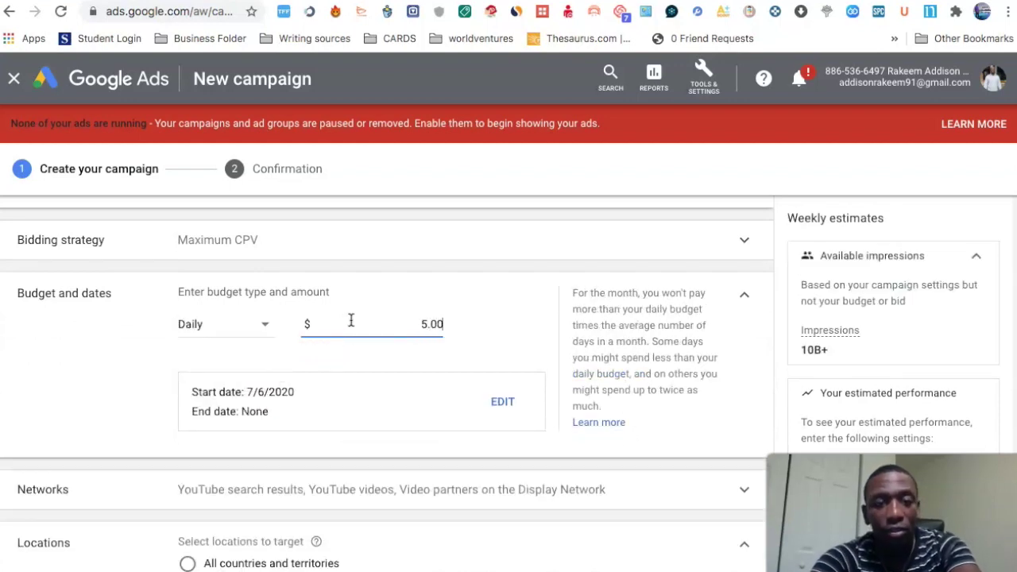
pyautogui.click(492, 297)
# Exclude YouTube search results and Video partners on the Display Network from the campaign's networks
pyautogui.scroll(-2, 492, 297)
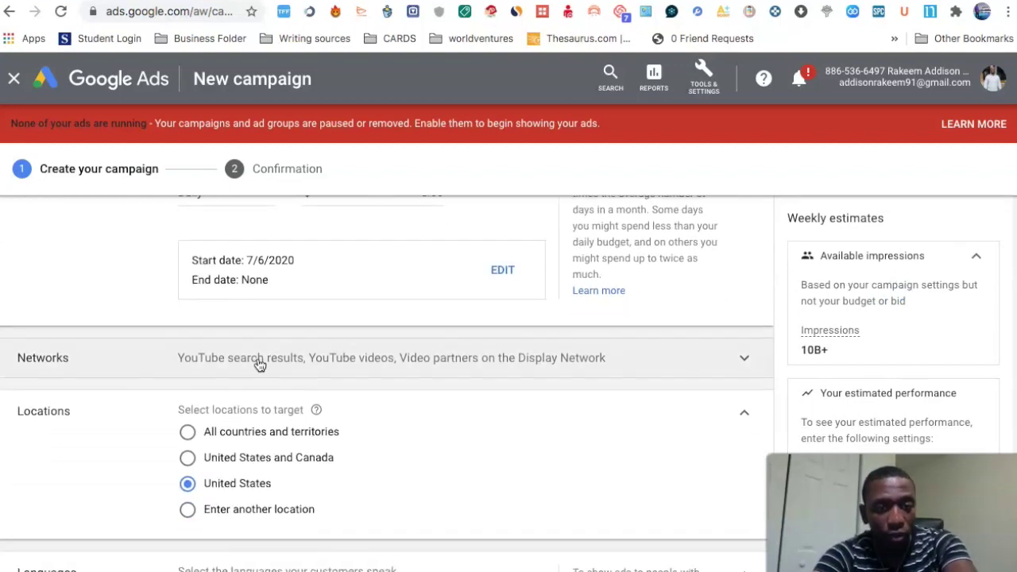
pyautogui.click(357, 358)
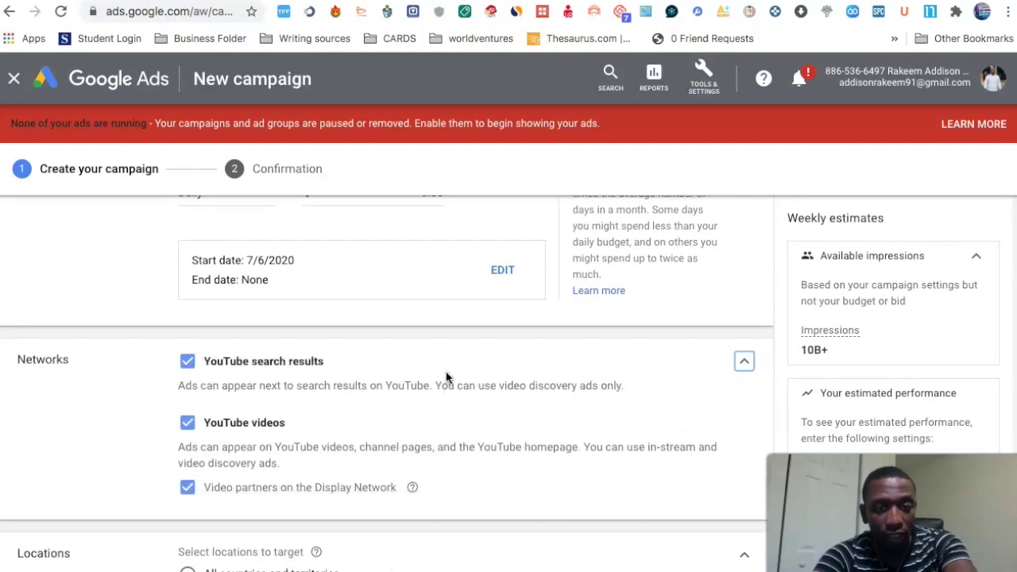
pyautogui.click(187, 363)
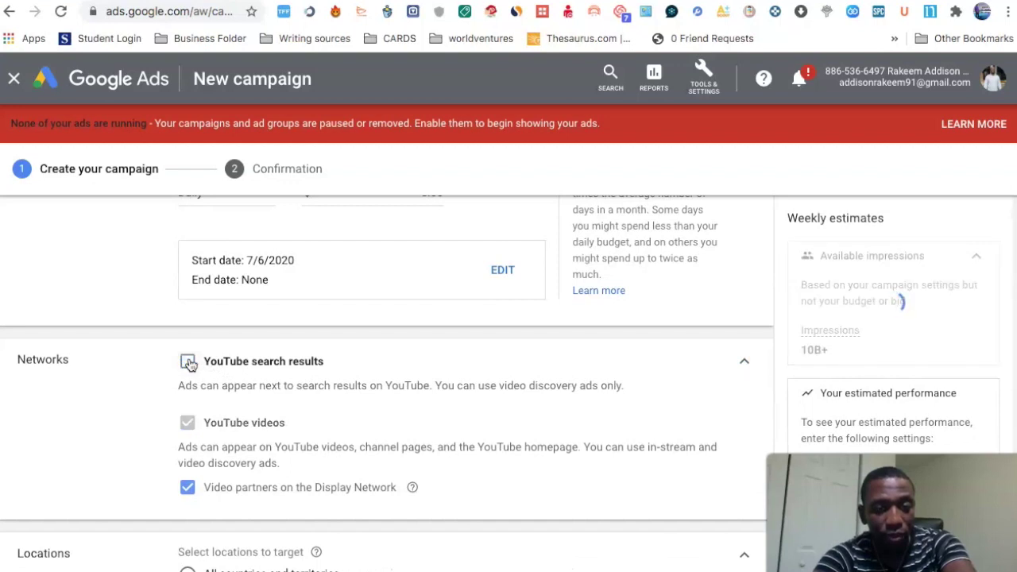
pyautogui.click(188, 488)
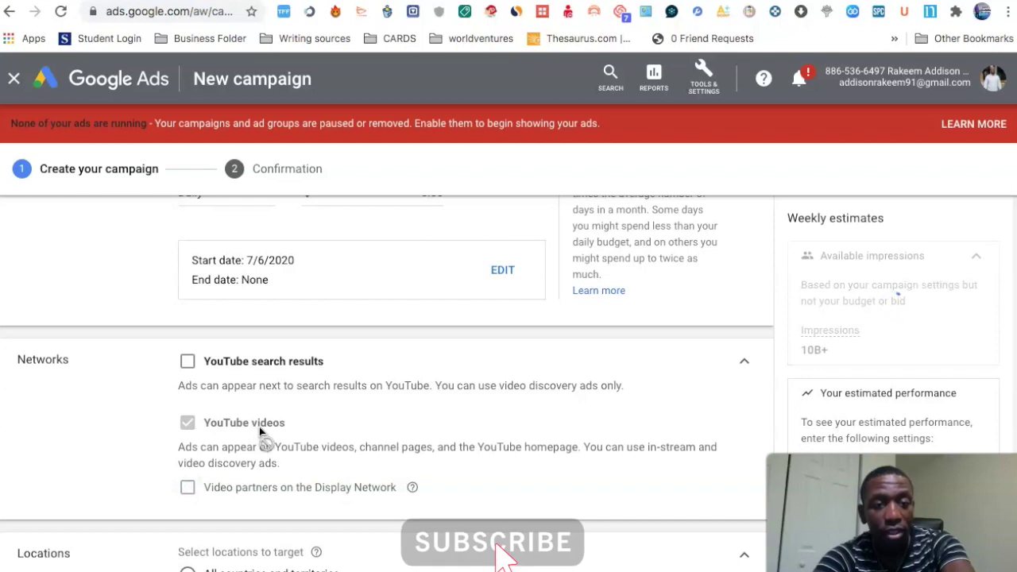
# Set the campaign's target language to English
pyautogui.scroll(-3, 321, 433)
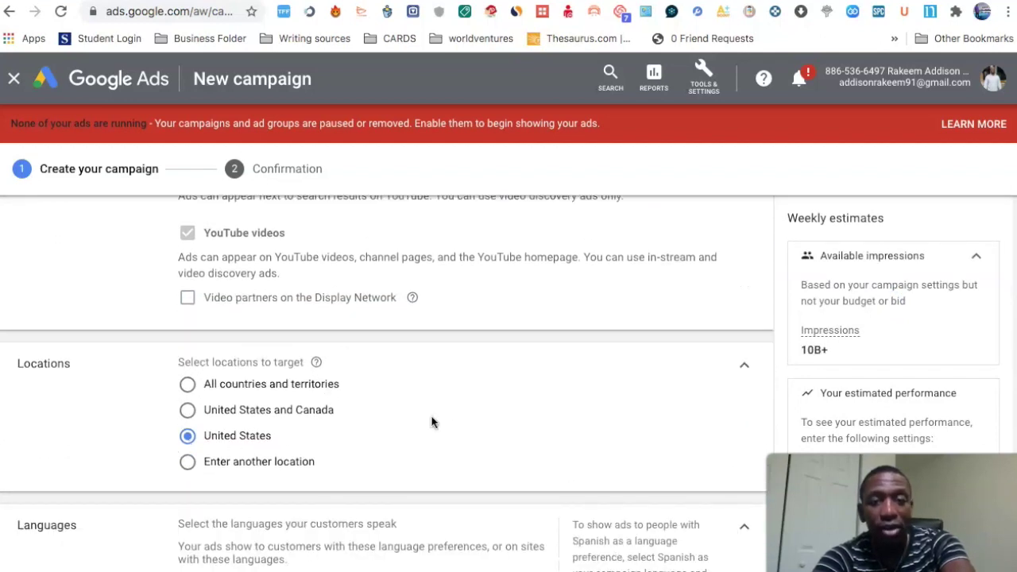
pyautogui.scroll(-3, 431, 420)
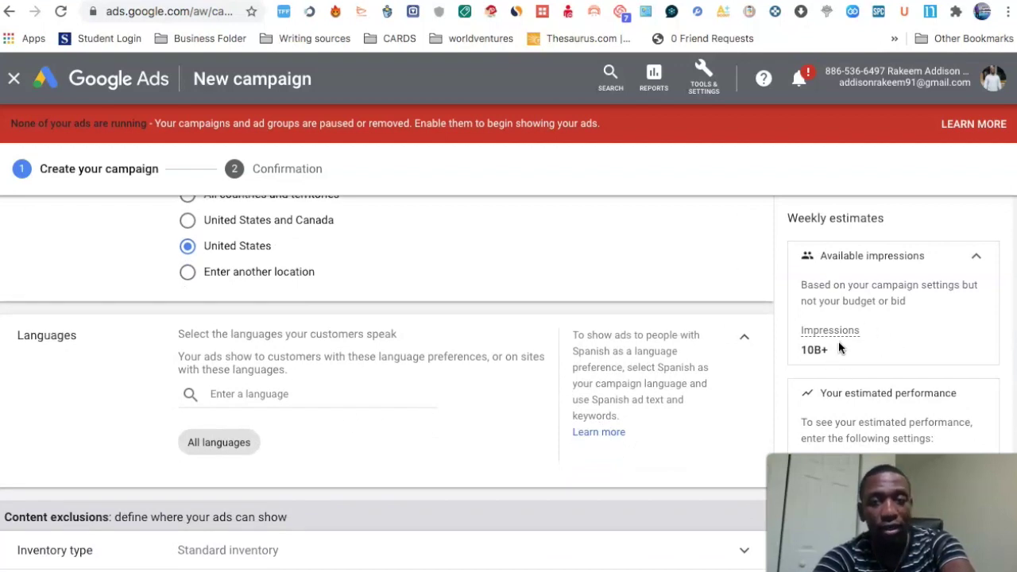
pyautogui.click(255, 393)
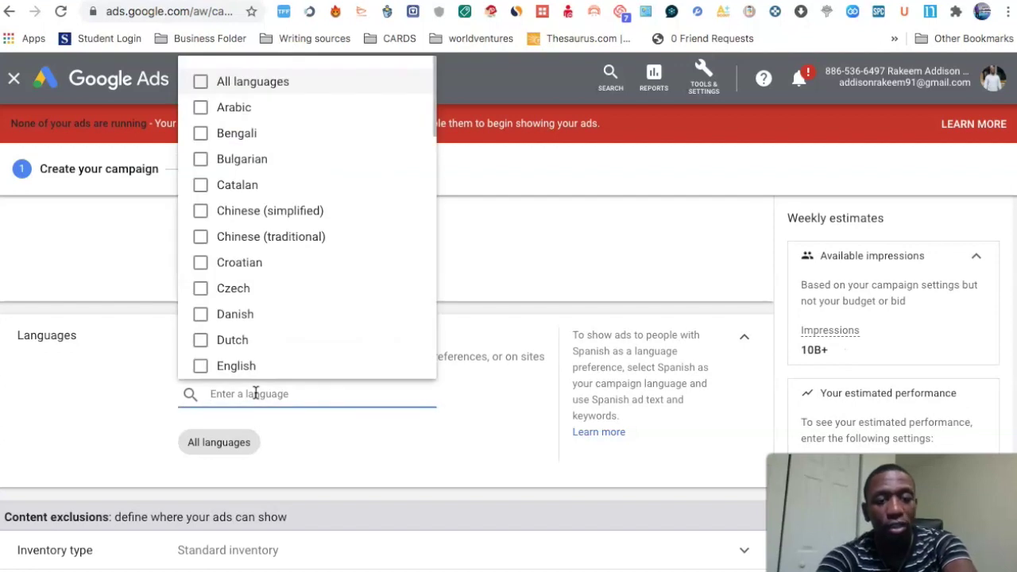
pyautogui.click(200, 366)
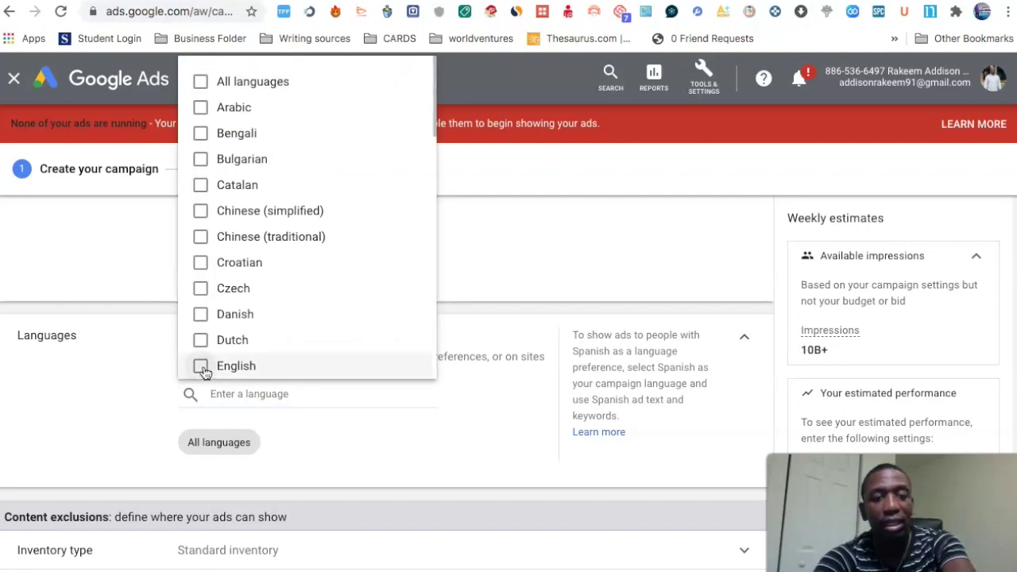
pyautogui.click(771, 285)
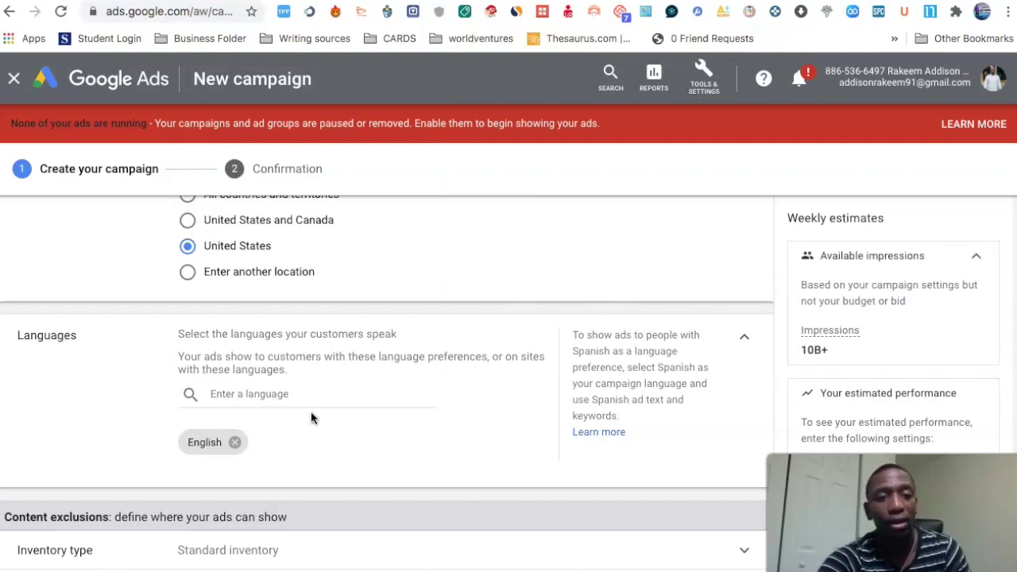
# Review the content exclusions and the additional settings for conversions, devices, frequency capping and ad schedule
pyautogui.scroll(-2, 302, 365)
pyautogui.scroll(-2, 302, 366)
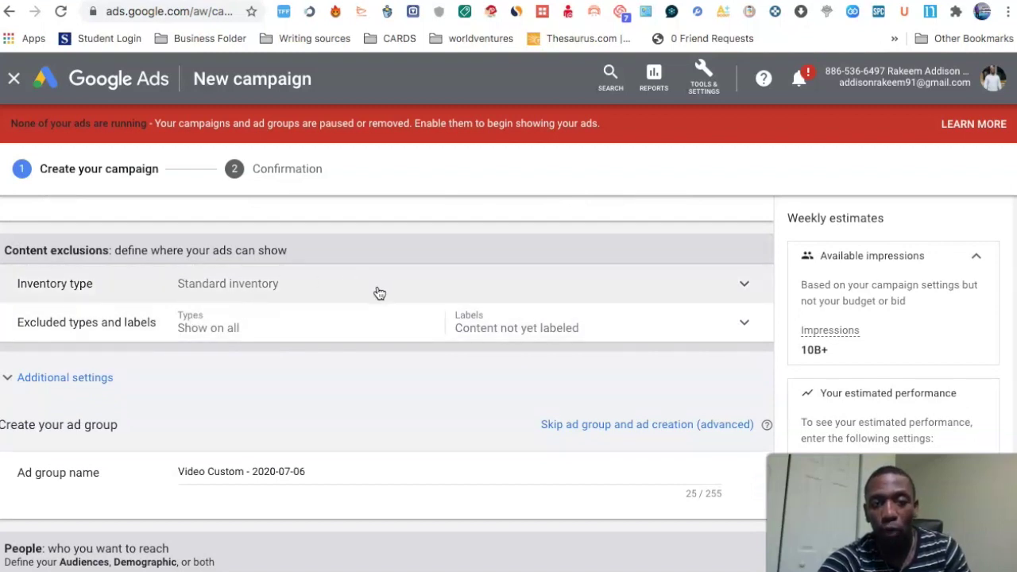
pyautogui.scroll(-1, 409, 311)
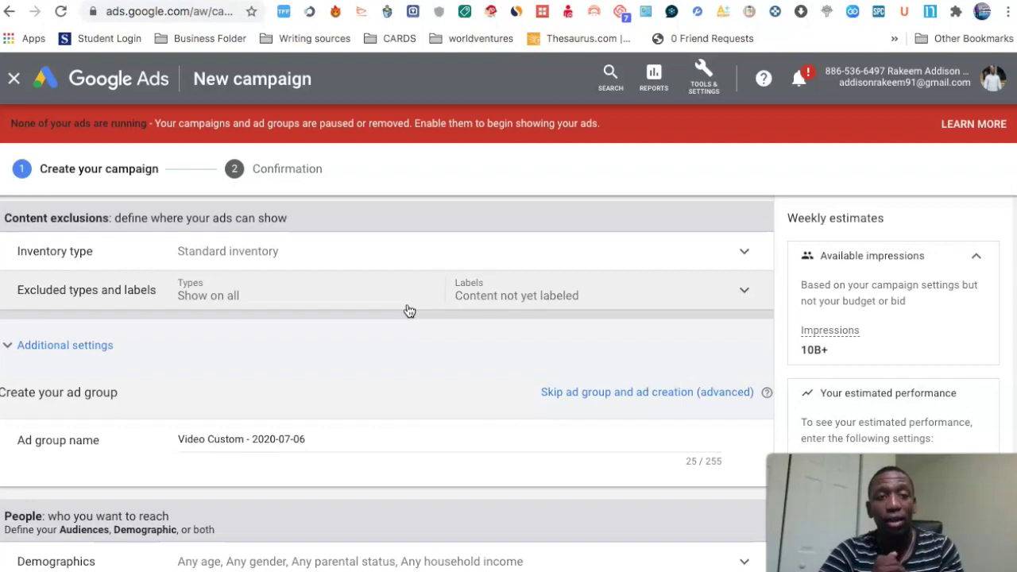
pyautogui.click(72, 346)
pyautogui.scroll(-2, 340, 355)
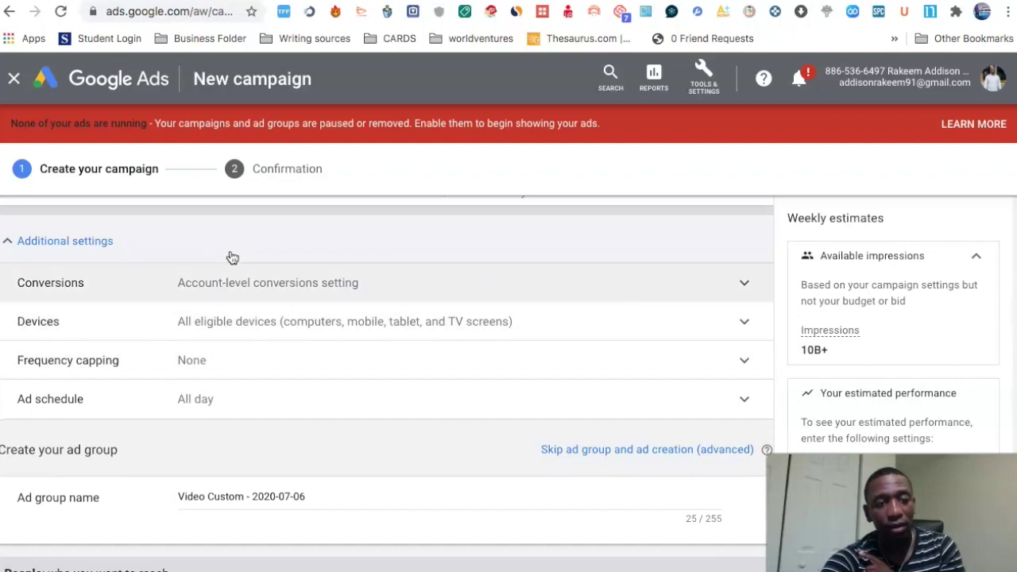
pyautogui.click(87, 241)
pyautogui.scroll(-3, 282, 245)
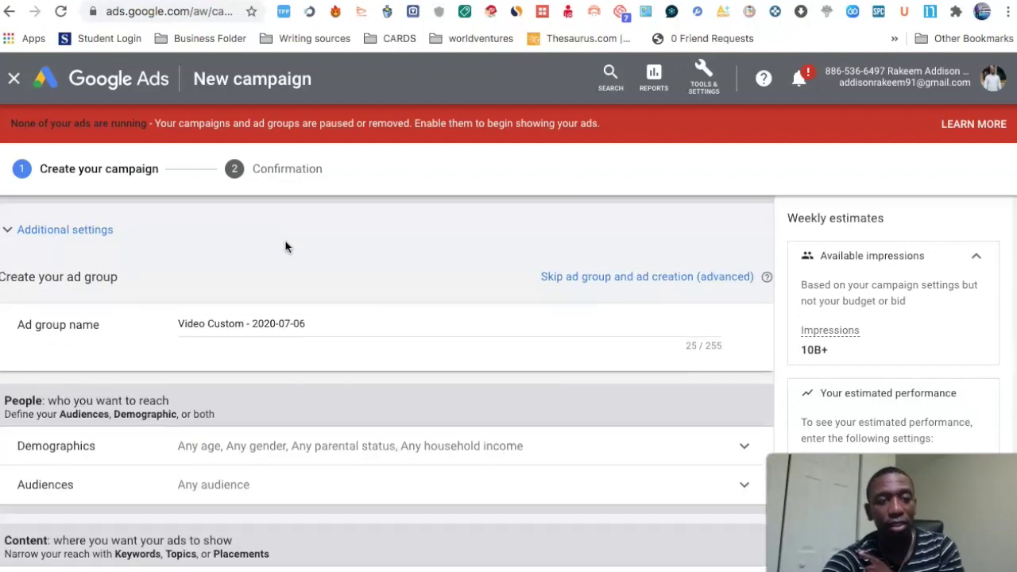
# Add "how to lose weight" as a targeting keyword for the ad group's content
pyautogui.scroll(2, 285, 247)
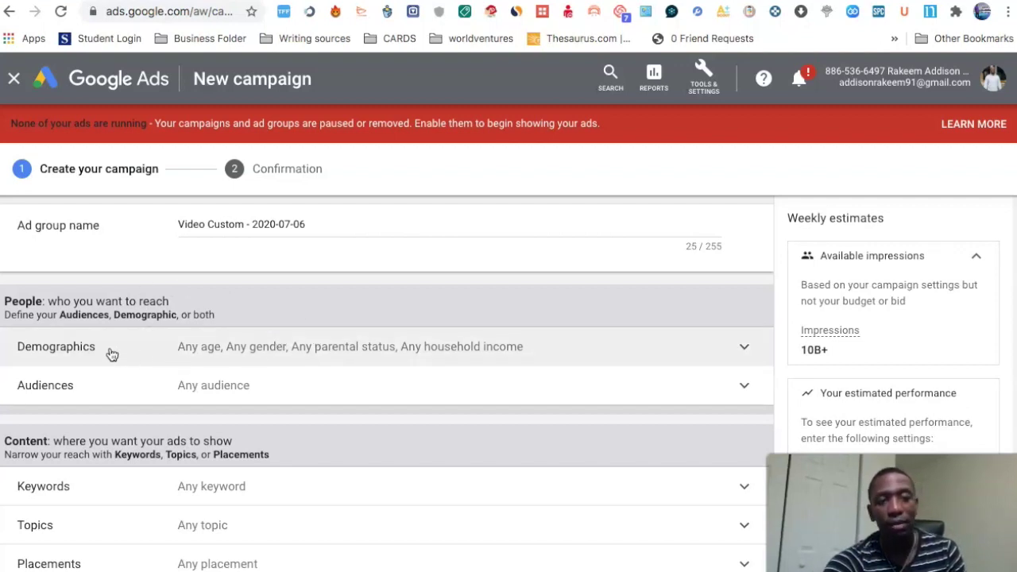
pyautogui.scroll(-2, 216, 392)
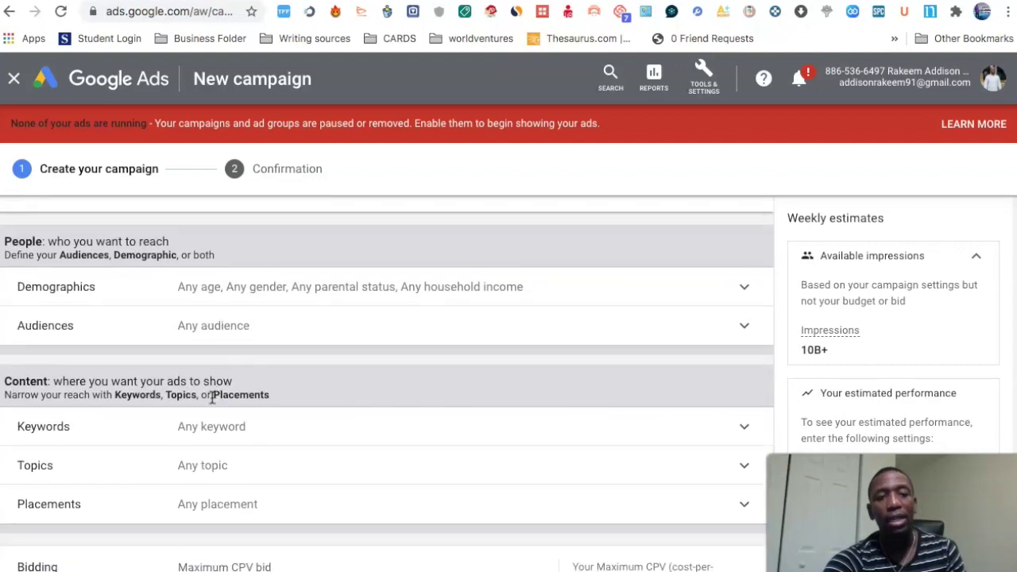
pyautogui.click(277, 424)
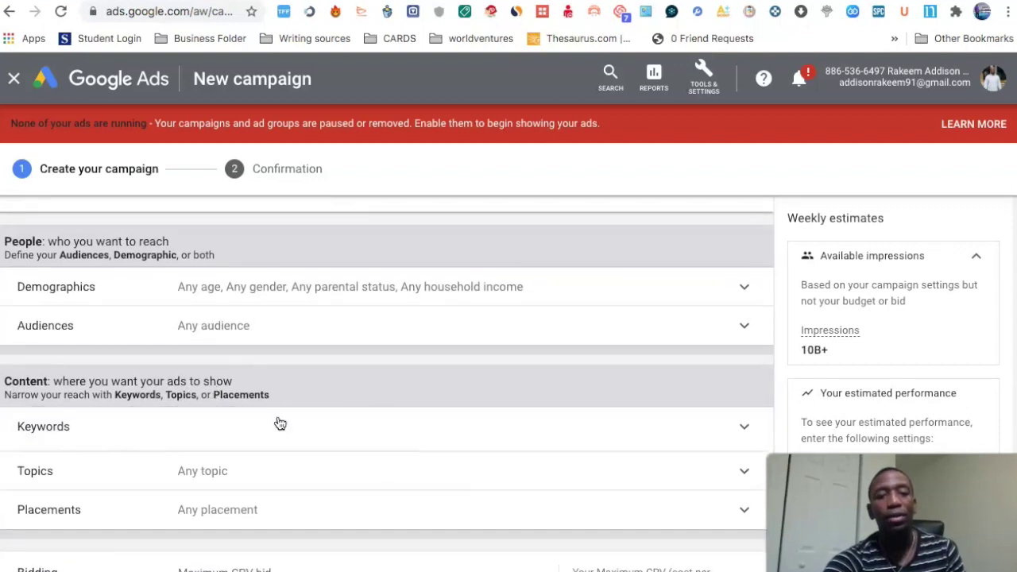
pyautogui.scroll(-3, 517, 343)
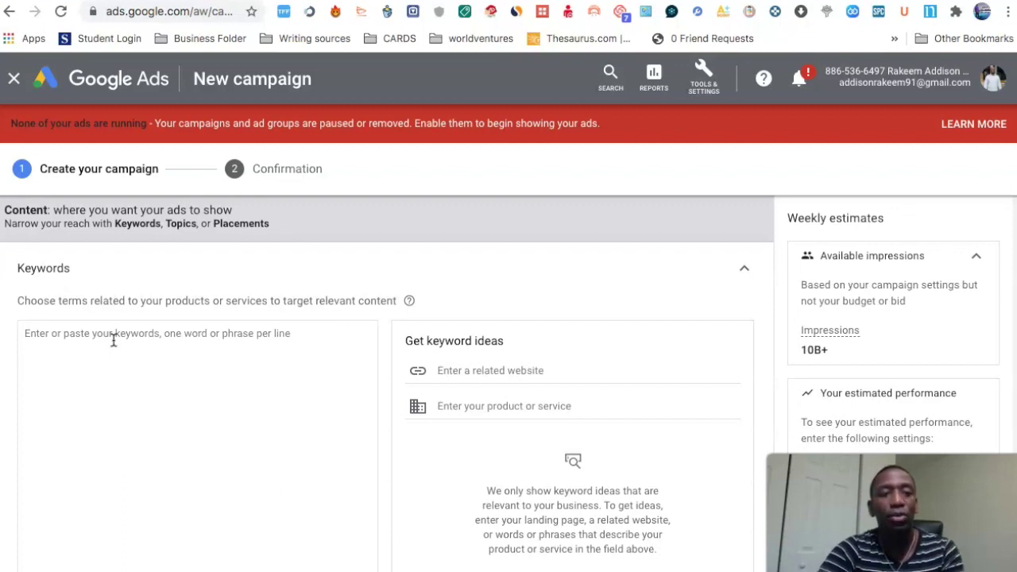
pyautogui.write('how')
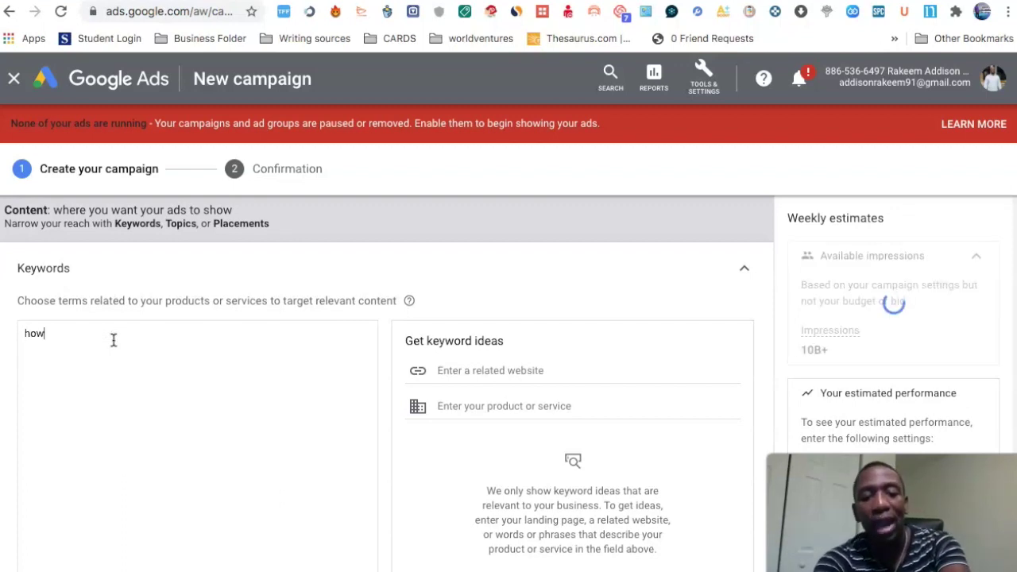
pyautogui.write(' to lose qe')
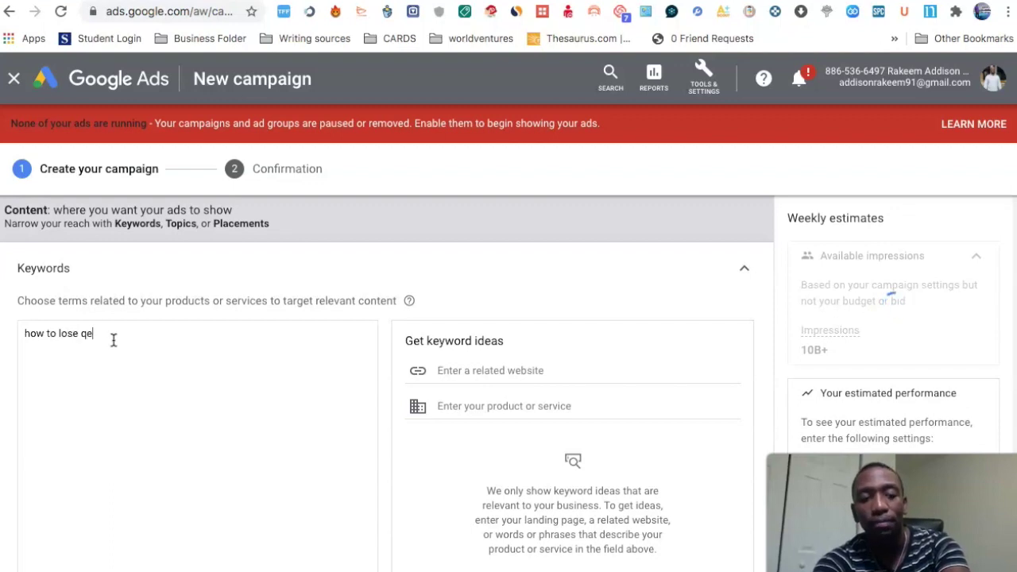
pyautogui.press('BackSpace')
pyautogui.press('BackSpace')
pyautogui.write('weight')
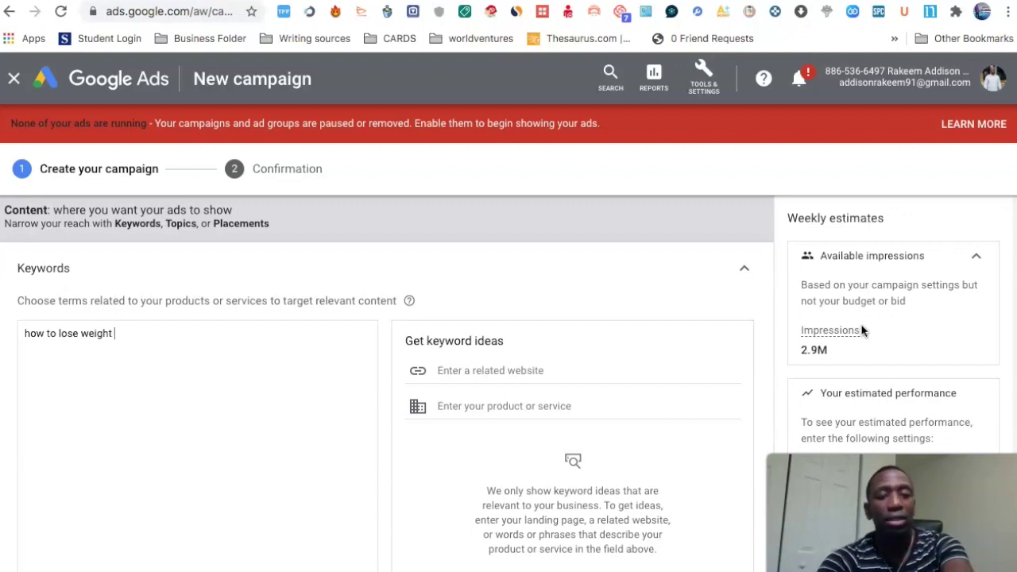
# Add "how to lose weight fast" as a second targeting keyword on its own line
pyautogui.press('Return')
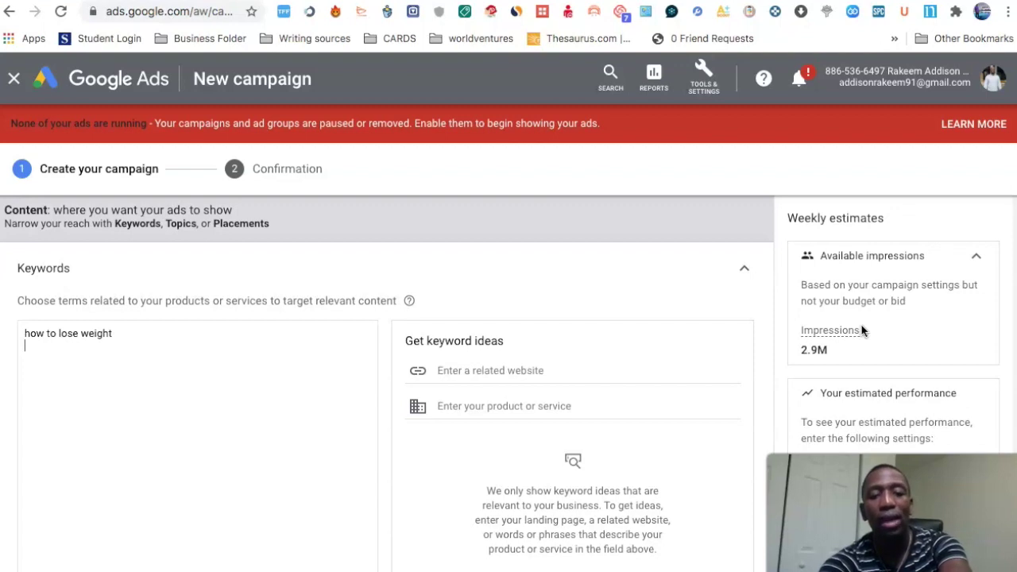
pyautogui.write('how to l')
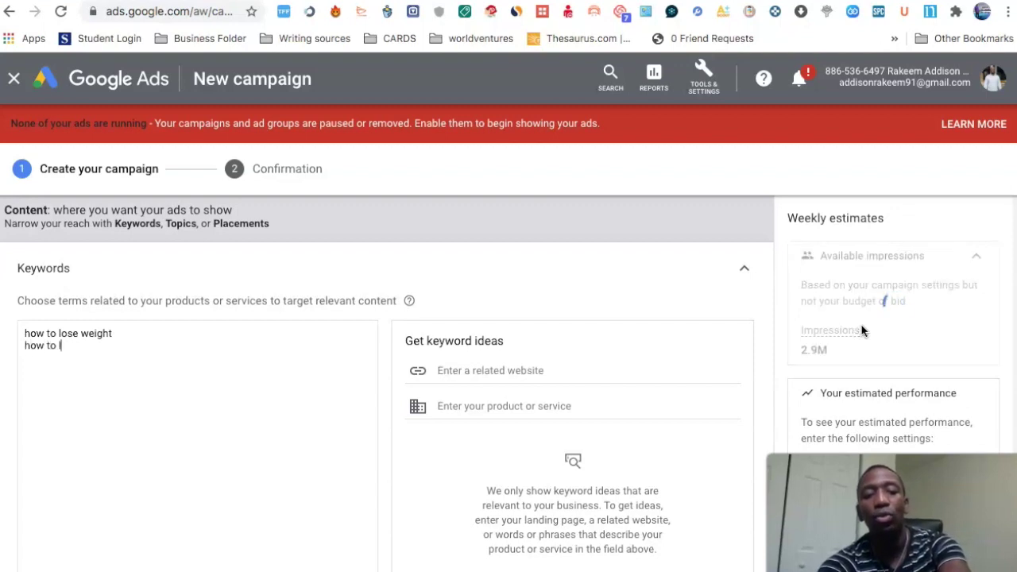
pyautogui.write('ose weight ')
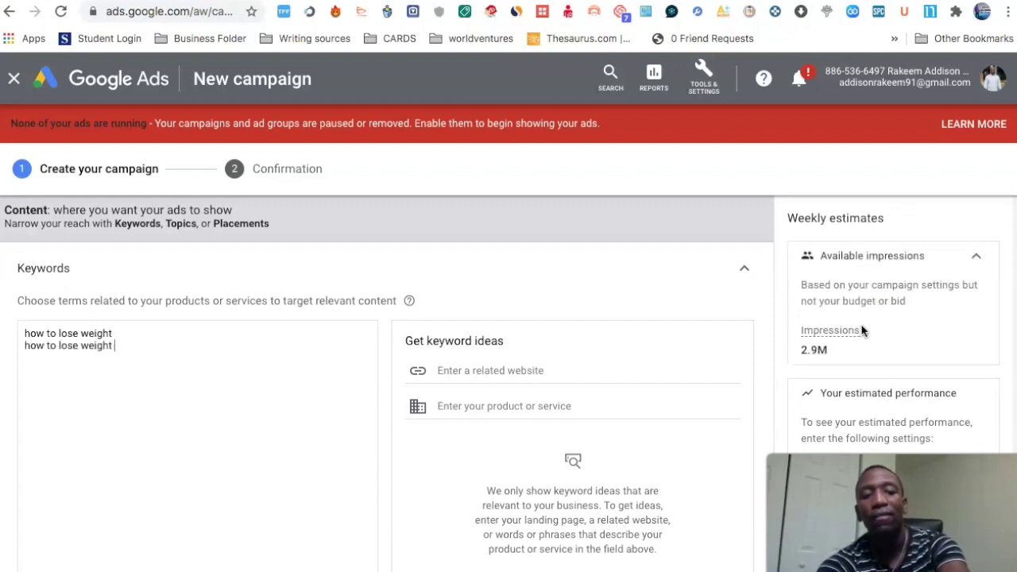
pyautogui.write('fast')
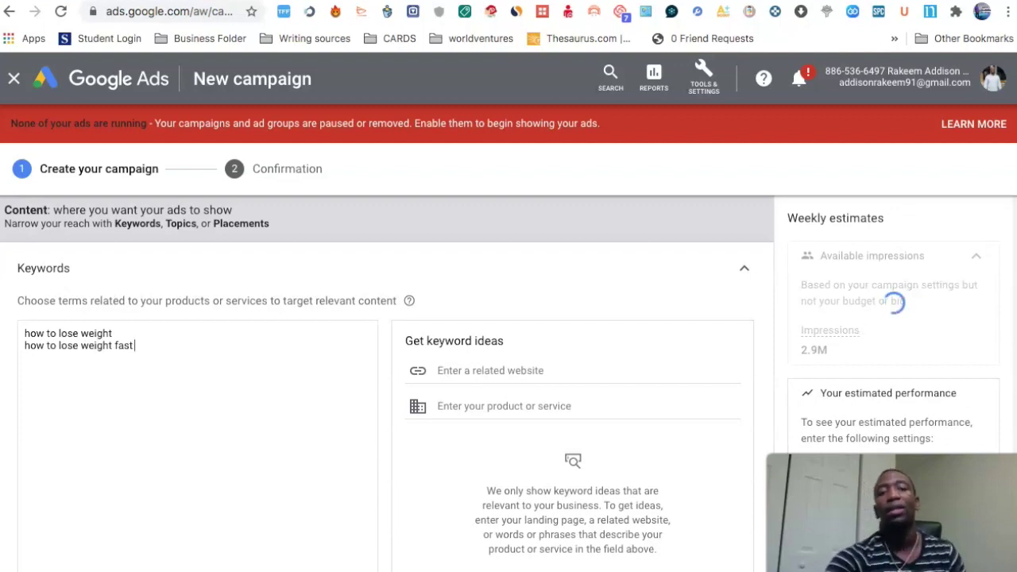
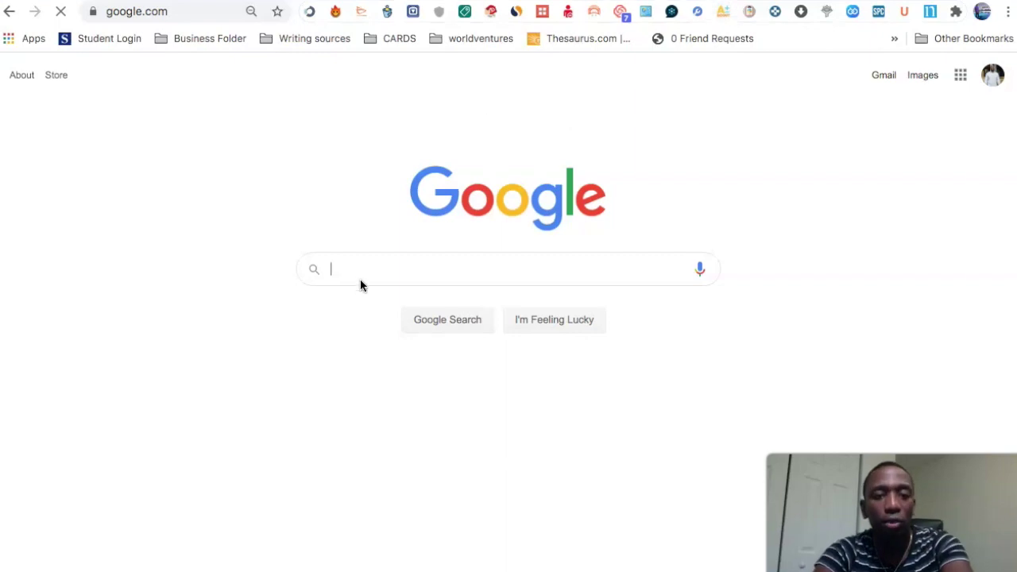
# Look up Google's search suggestions for "how to lose weight" and return to the campaign's keyword list
pyautogui.click(372, 273)
pyautogui.write('how to lose weight')
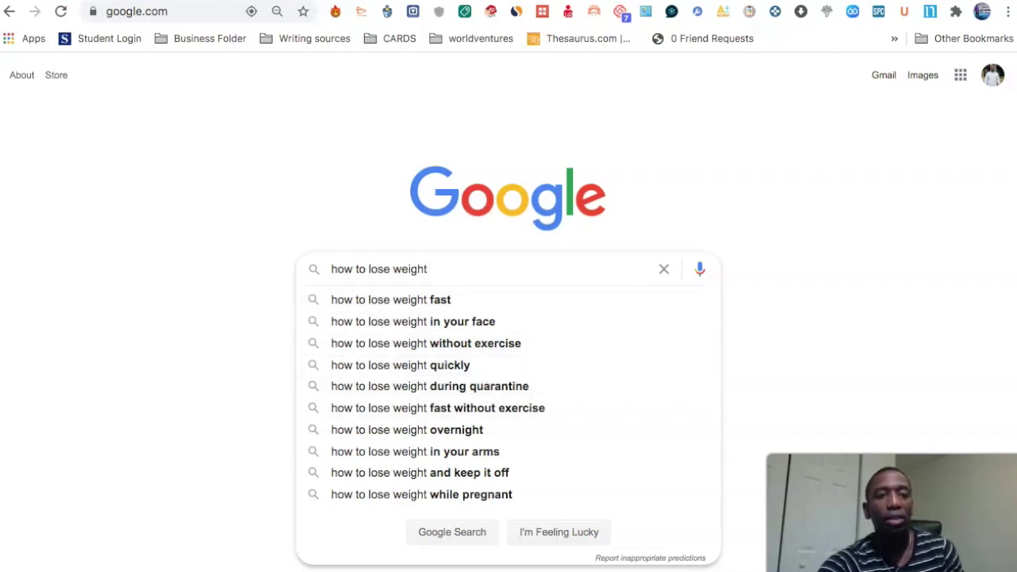
pyautogui.hotkey('ctrl', 'Tab')
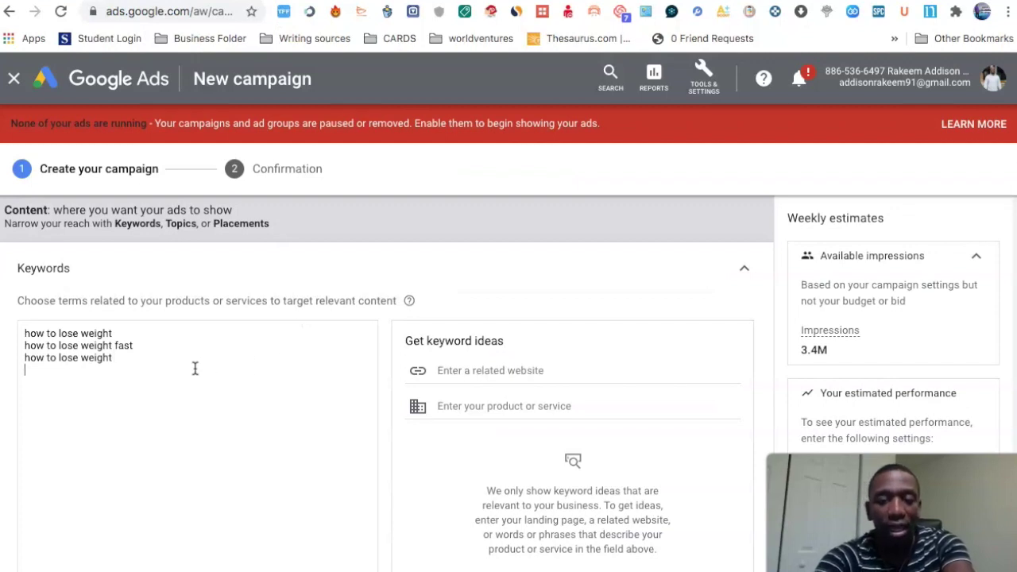
# Add "how to lose weight quickly" to the keyword list, followed by a new line
pyautogui.write('how to lose weight ')
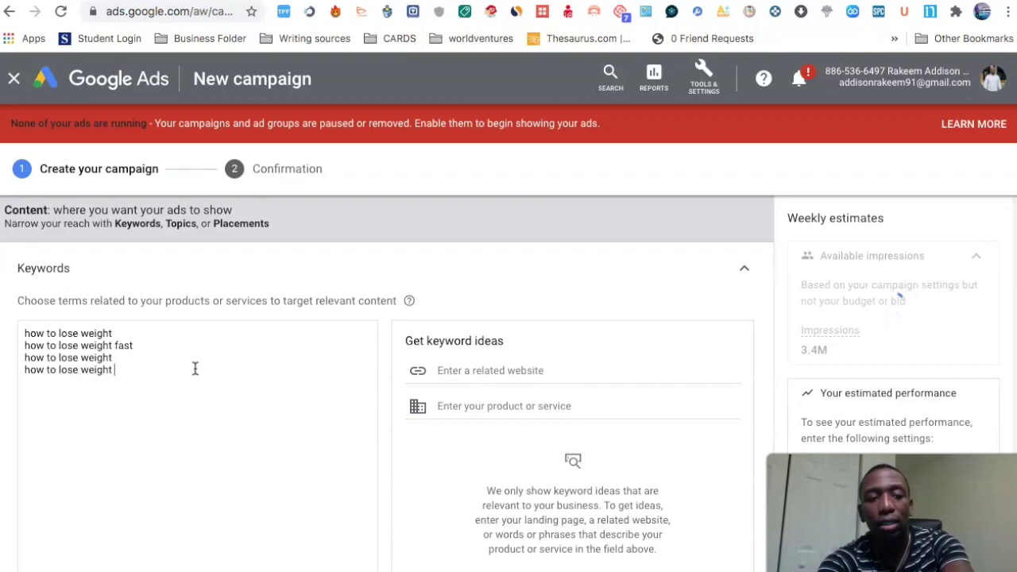
pyautogui.write('quickly')
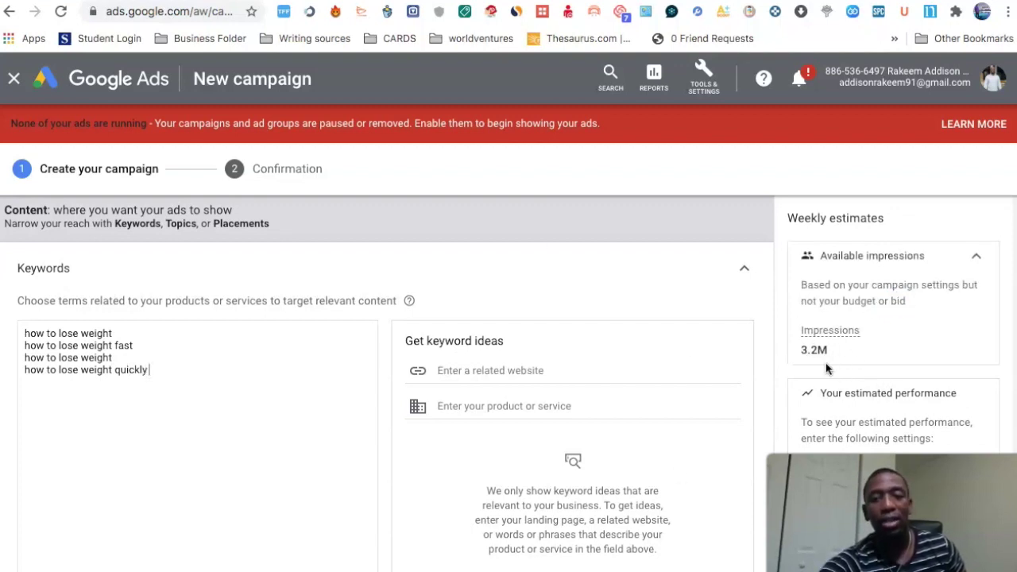
pyautogui.press('Return')
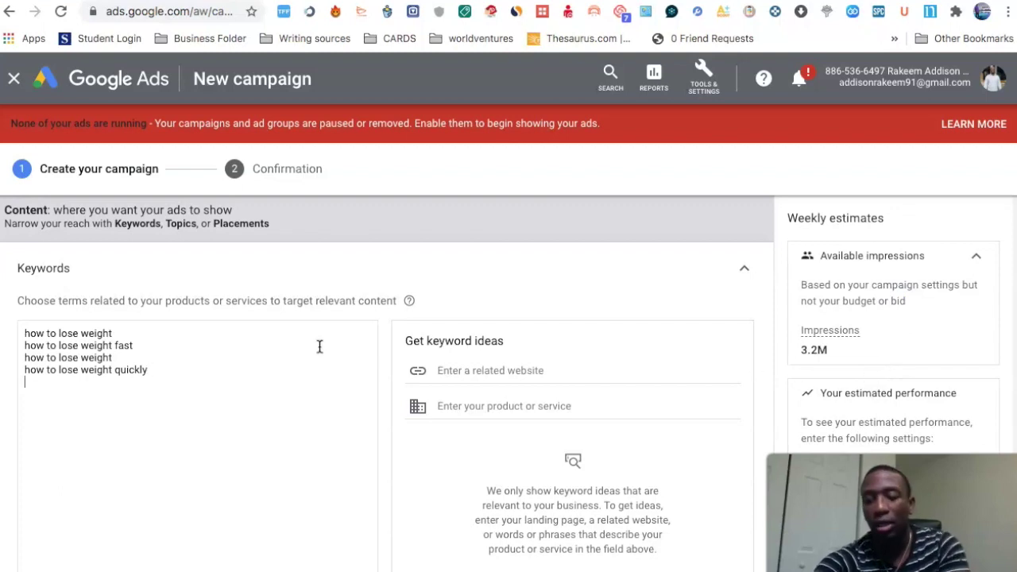
# Check the Google search suggestions again and add "how to lose weight fast without exercise" to the campaign's keywords
pyautogui.hotkey('ctrl', 'Tab')
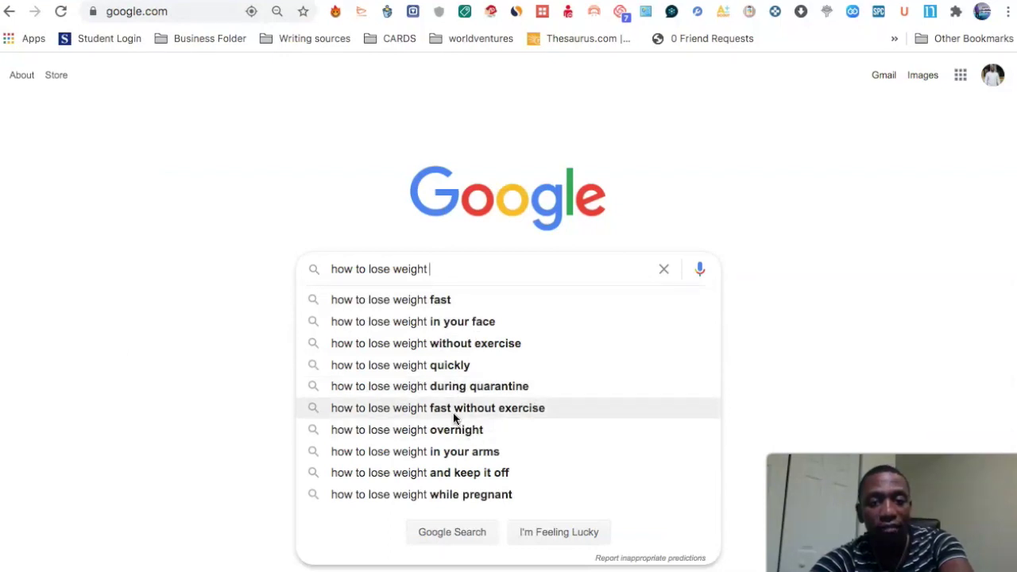
pyautogui.hotkey('ctrl', 'shift', 'Tab')
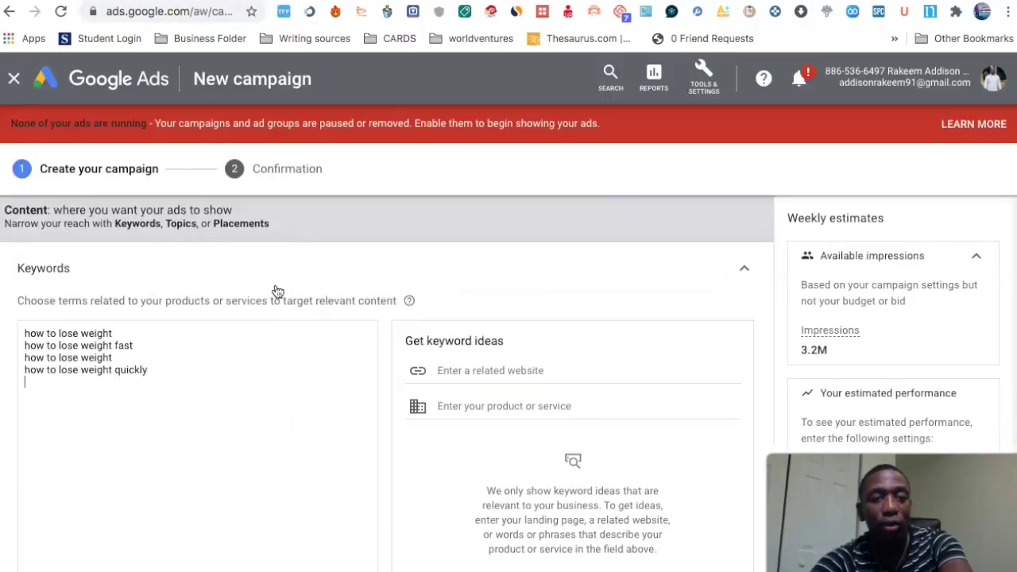
pyautogui.write('how to ')
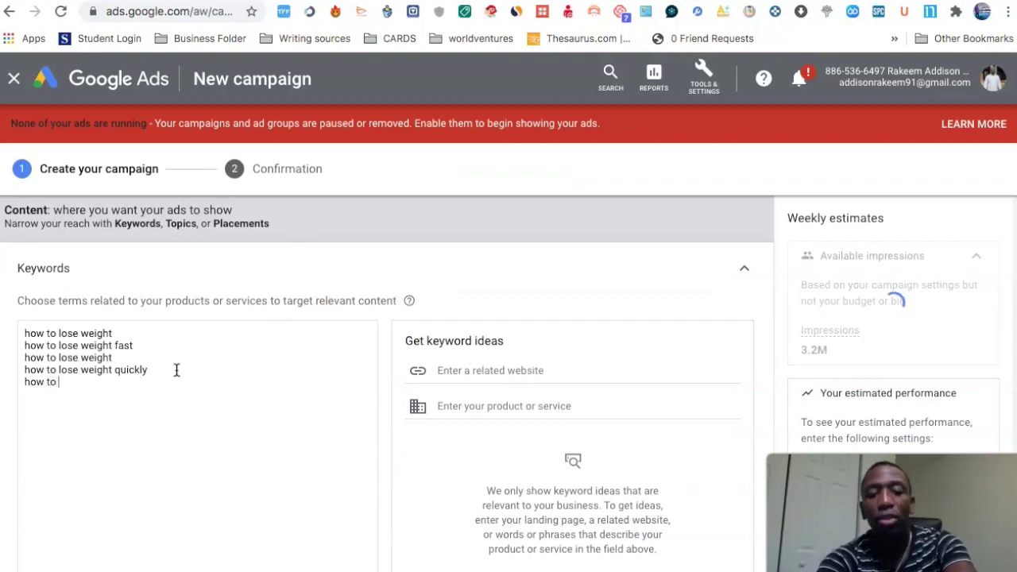
pyautogui.write('lose weight f')
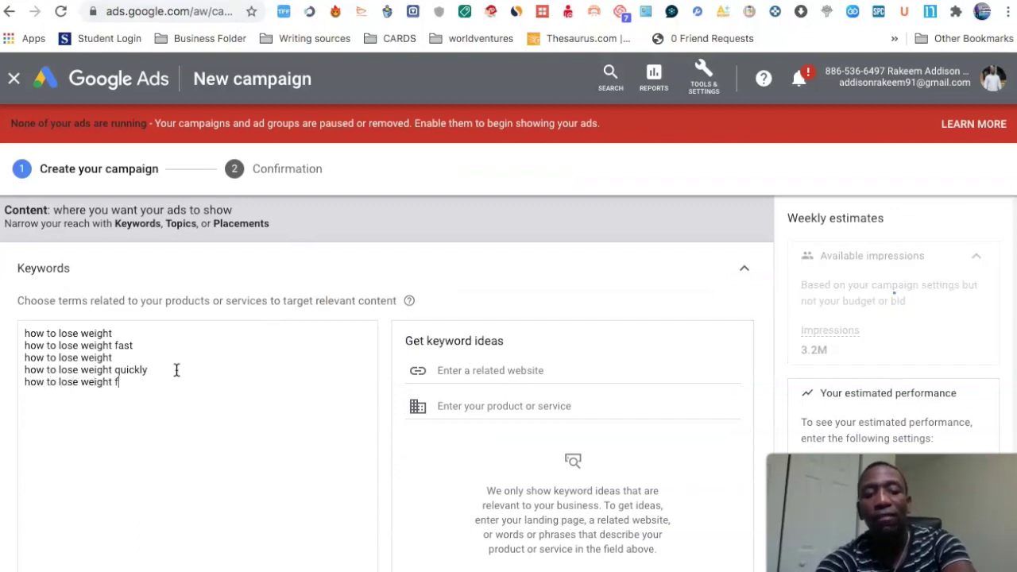
pyautogui.write('ast witho')
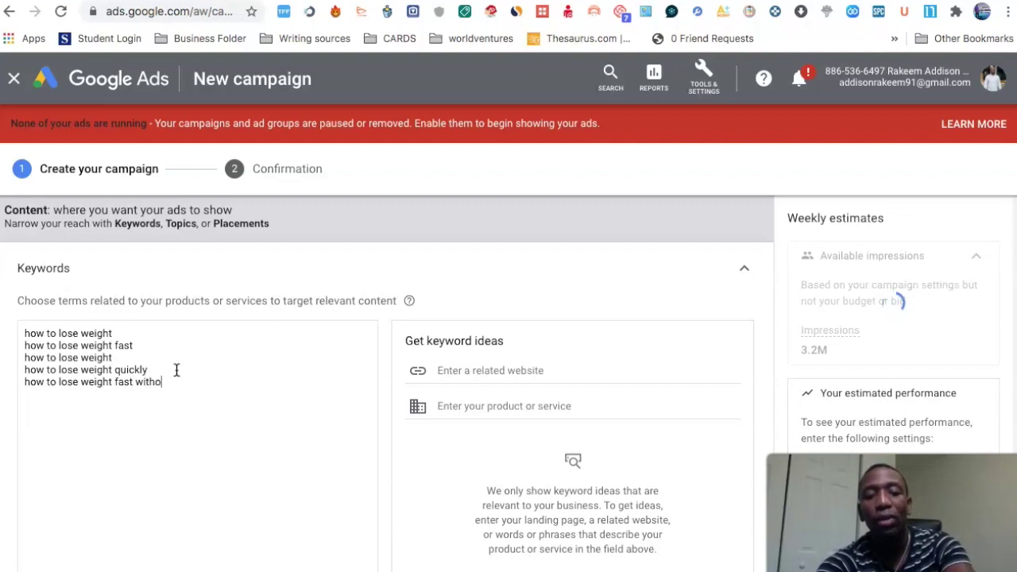
pyautogui.write('ut exercise')
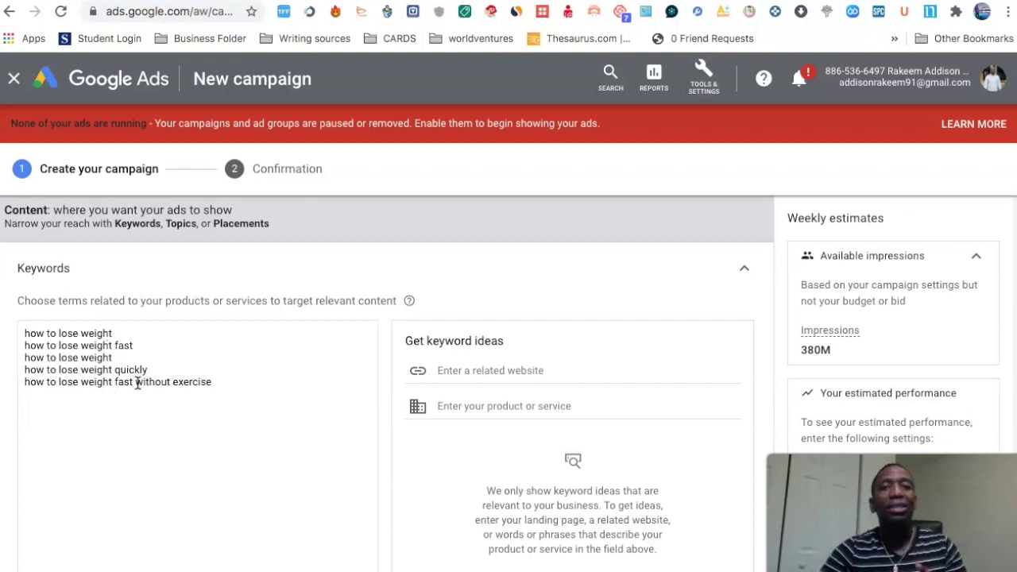
# Enclose the first two keywords, "how to lose weight" and "how to lose weight fast", in quotation marks
pyautogui.click(116, 334)
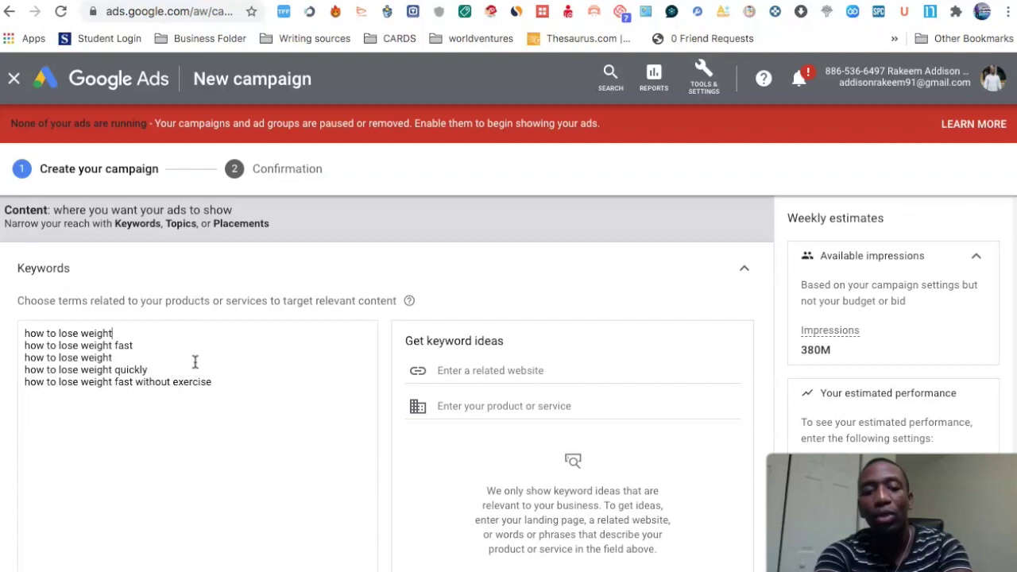
pyautogui.write('"')
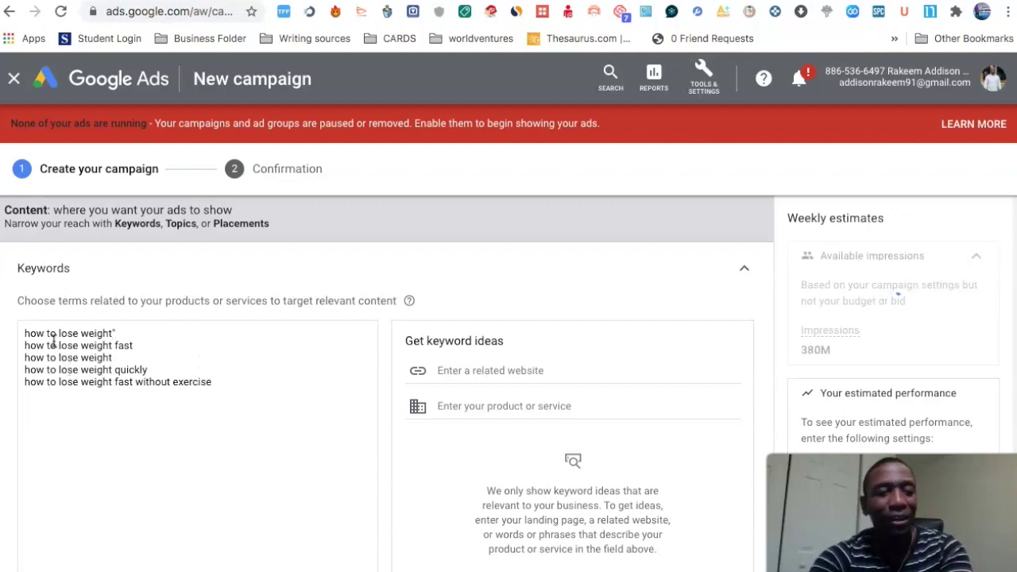
pyautogui.press('Home')
pyautogui.write('"')
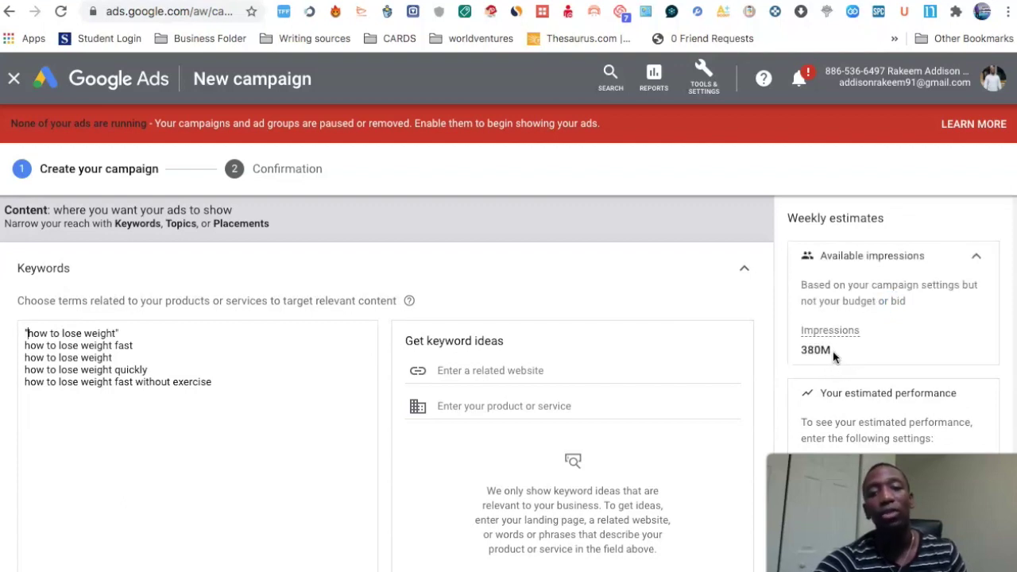
pyautogui.click(147, 348)
pyautogui.press('BackSpace')
pyautogui.press('BackSpace')
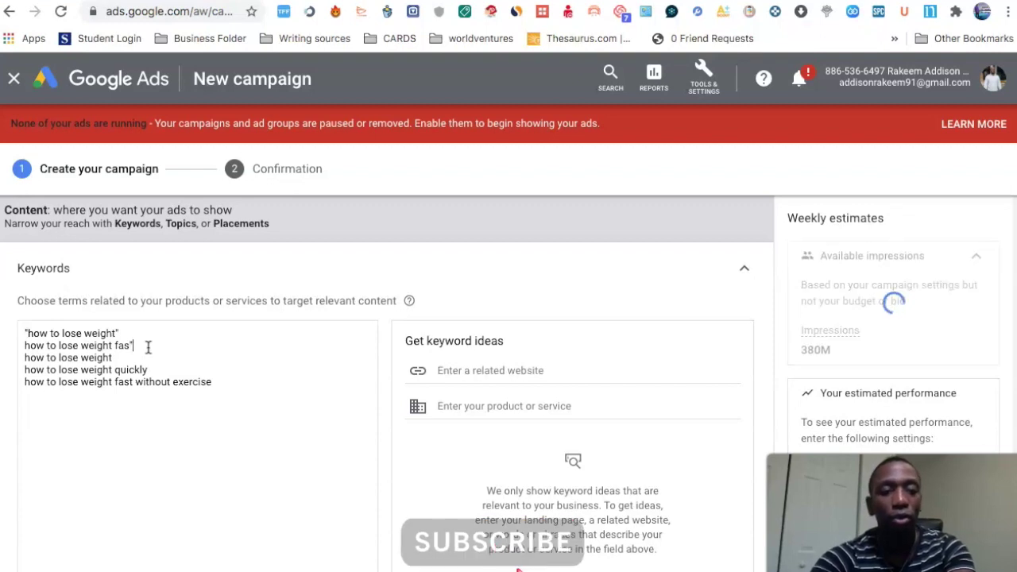
pyautogui.write('t"')
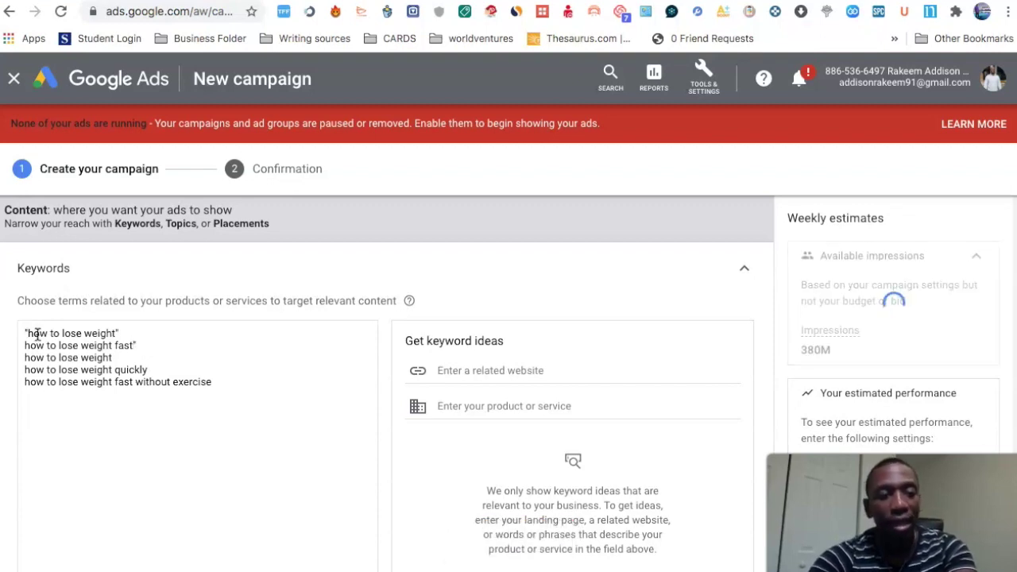
pyautogui.click(23, 345)
pyautogui.write('"')
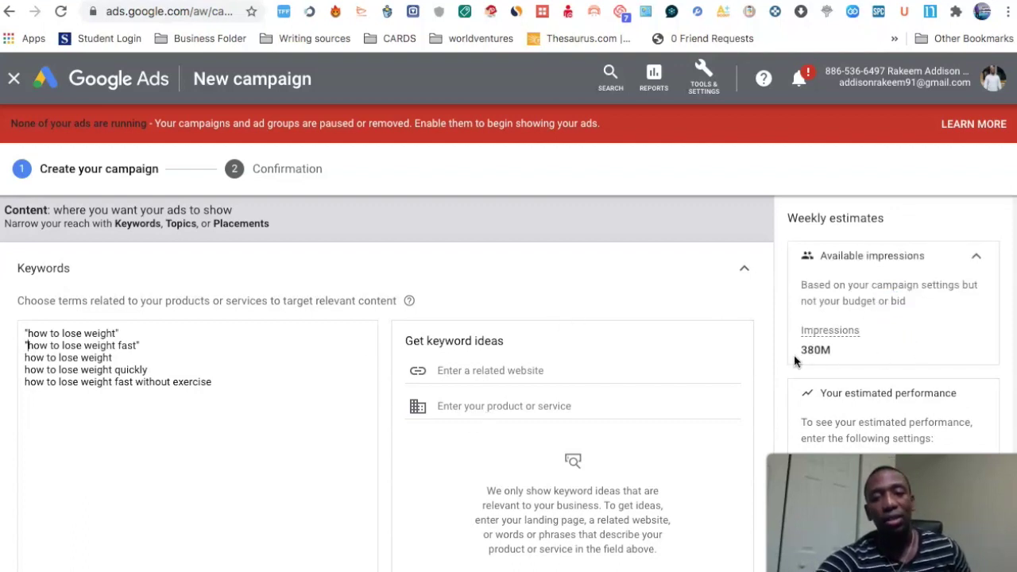
# Enclose the remaining three keywords, on the third to fifth lines, in quotation marks
pyautogui.click(115, 357)
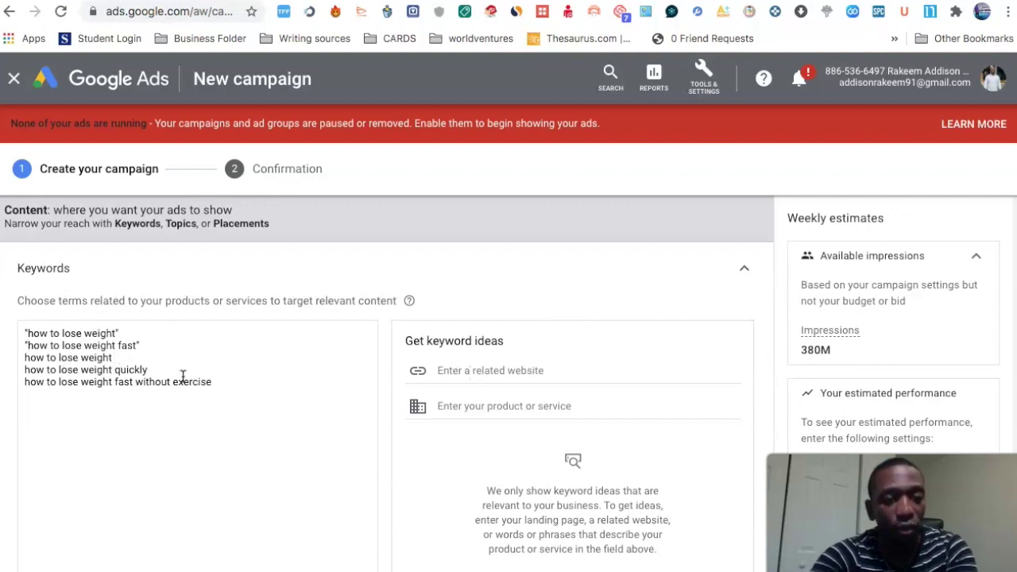
pyautogui.write('"')
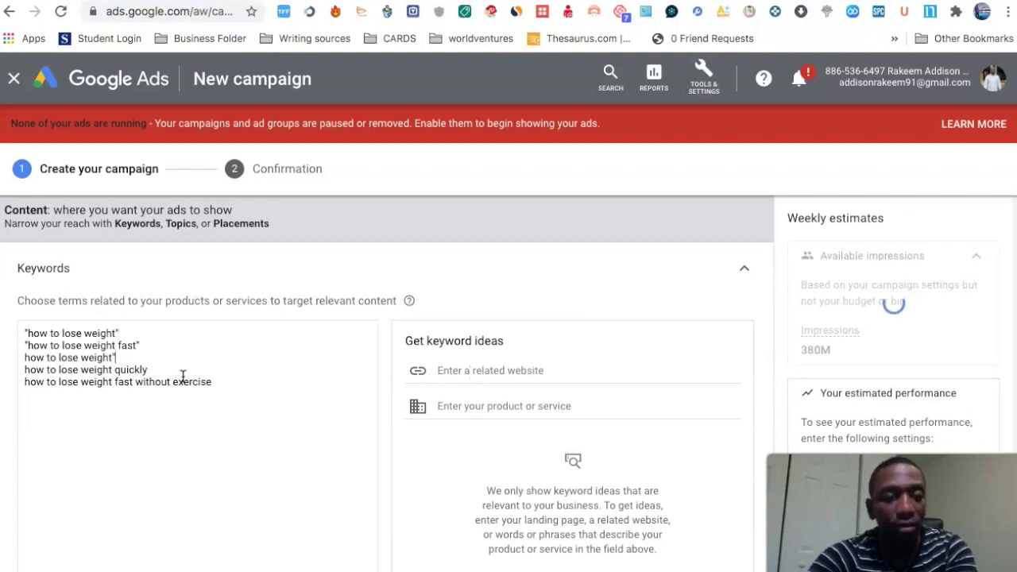
pyautogui.click(26, 354)
pyautogui.write('"')
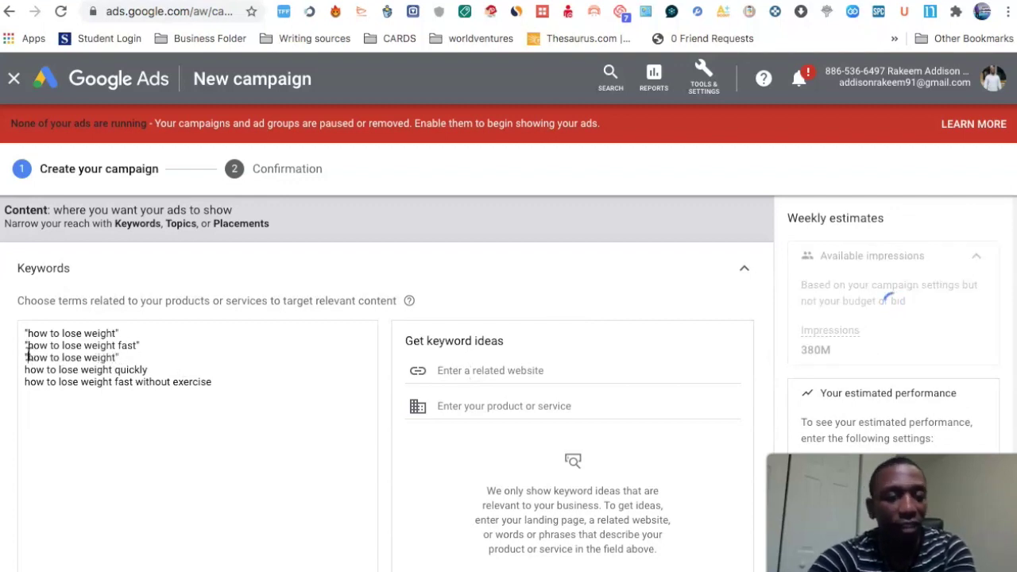
pyautogui.click(158, 370)
pyautogui.write('"')
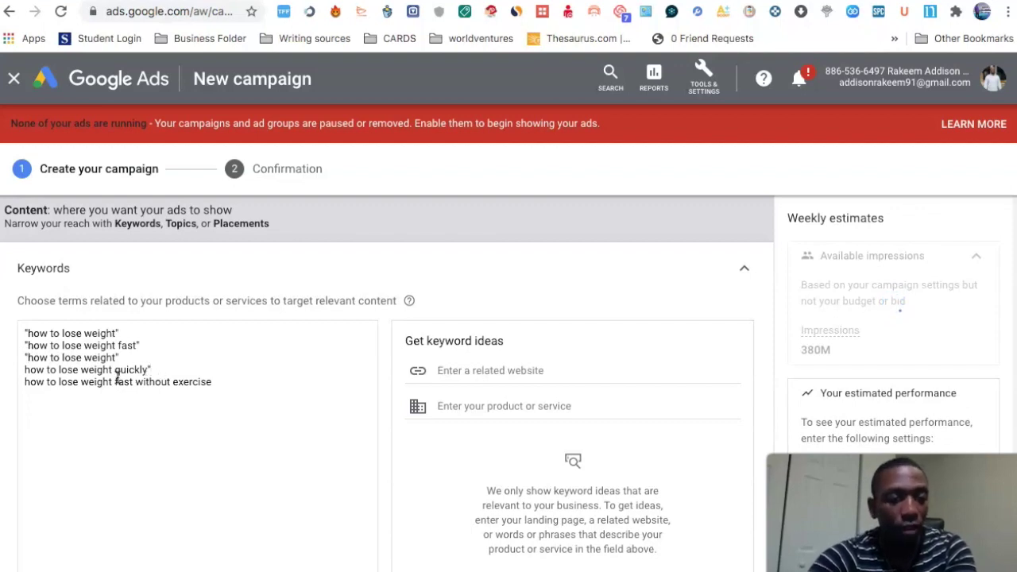
pyautogui.click(23, 367)
pyautogui.write('"')
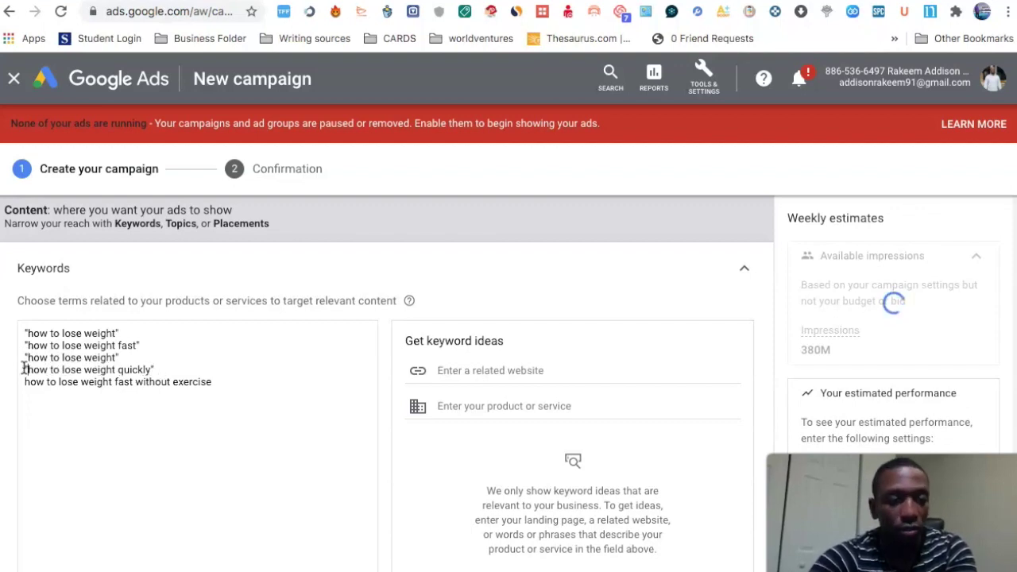
pyautogui.click(213, 381)
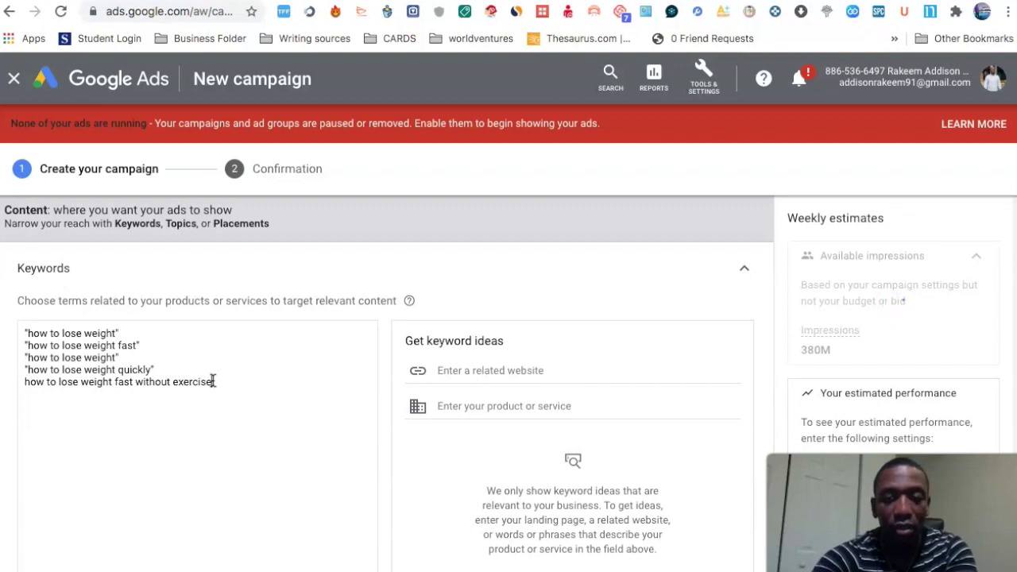
pyautogui.write('"')
pyautogui.click(24, 382)
pyautogui.write('"')
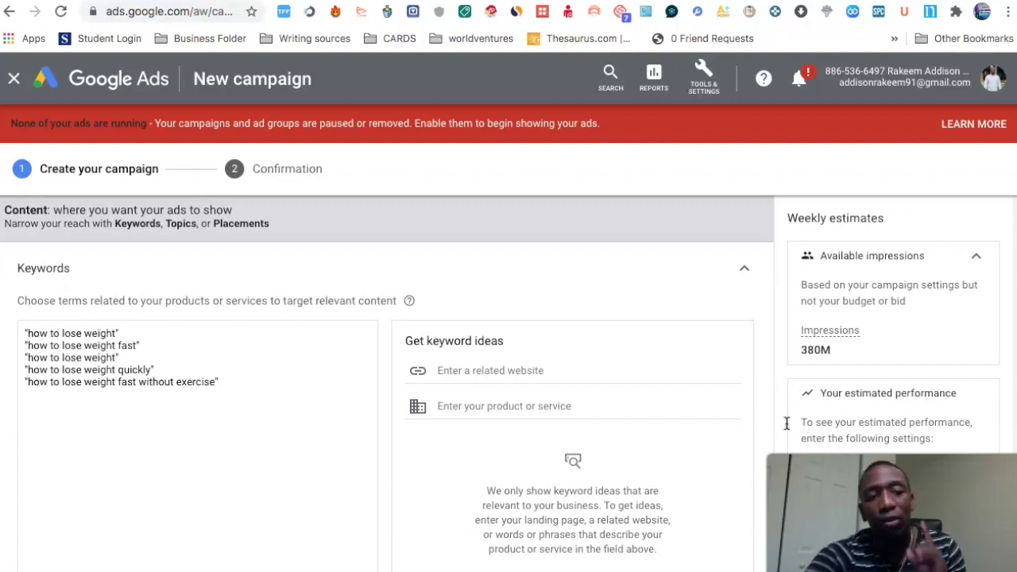
# Replace the quotation marks around the first keyword with square brackets, giving [how to lose weight]
pyautogui.click(119, 332)
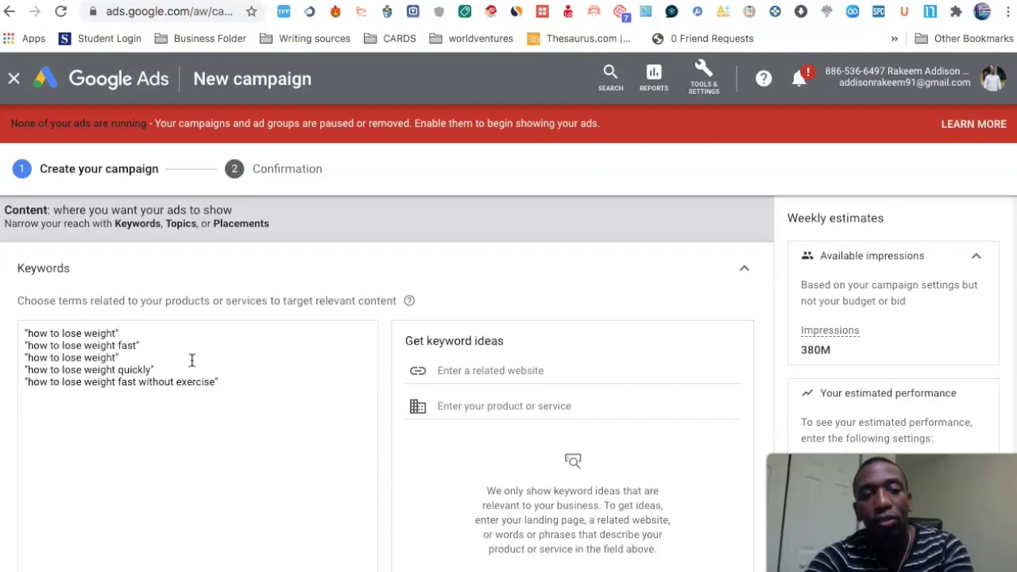
pyautogui.press('BackSpace')
pyautogui.write('"')
pyautogui.click(30, 334)
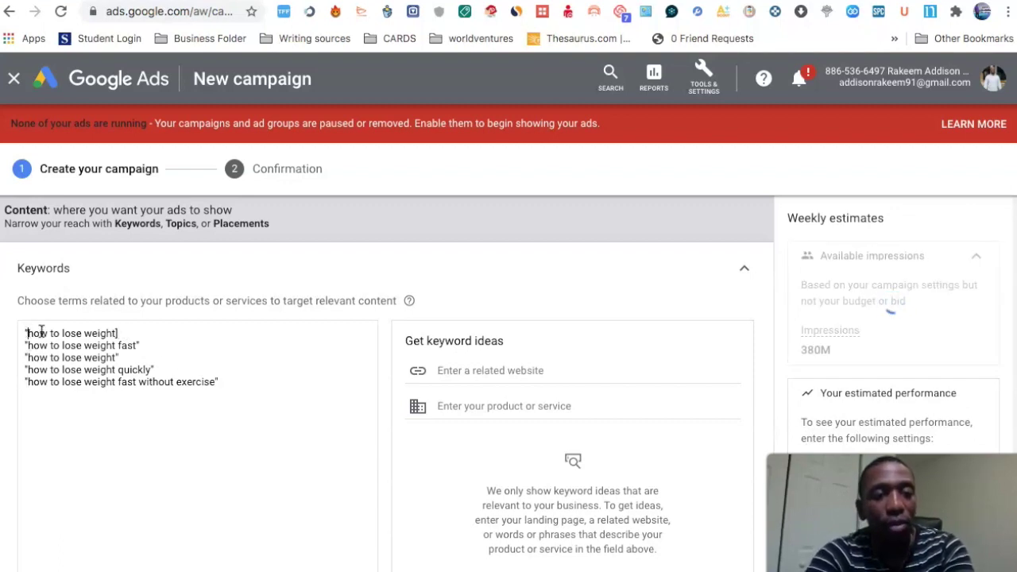
pyautogui.press('BackSpace')
pyautogui.write('[')
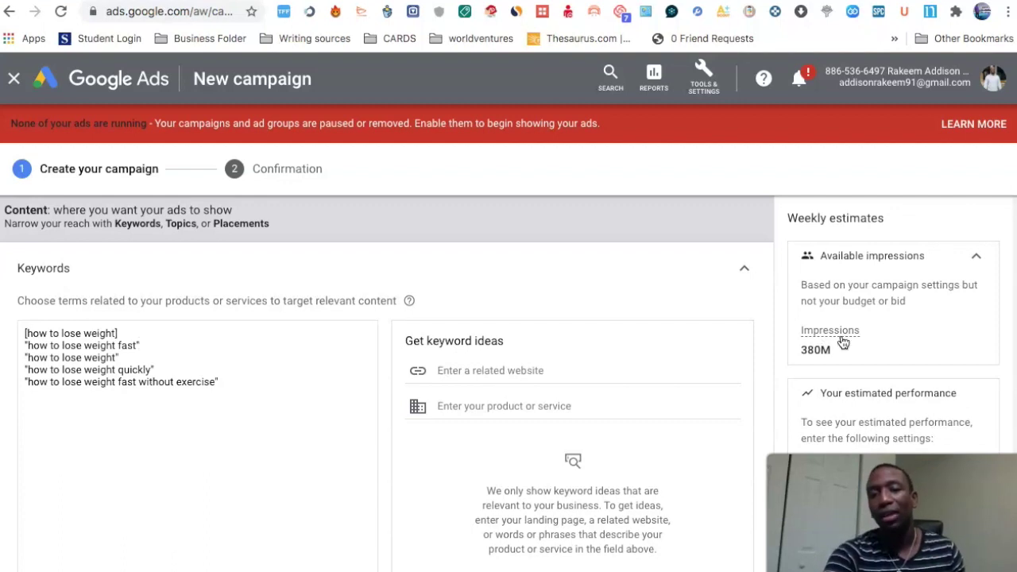
# Delete the four quoted keywords below [how to lose weight] from the keyword list
pyautogui.click(227, 381)
pyautogui.moveTo(194, 384); pyautogui.dragTo(15, 348)
pyautogui.press('BackSpace')
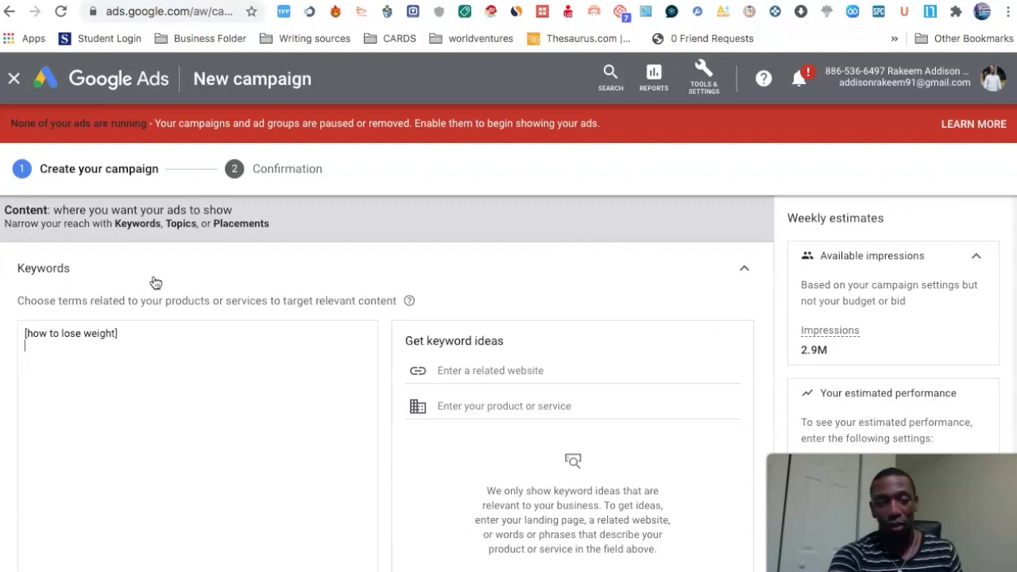
# Replace the square brackets around the remaining keyword, how to lose weight, with quotation marks
pyautogui.click(120, 333)
pyautogui.press('BackSpace')
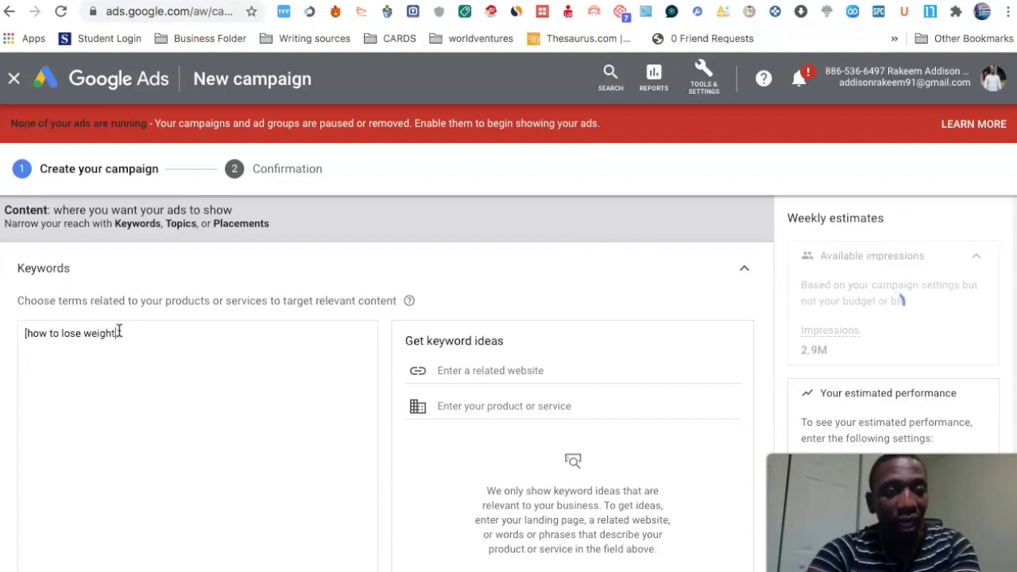
pyautogui.click(30, 333)
pyautogui.press('BackSpace')
pyautogui.write('"')
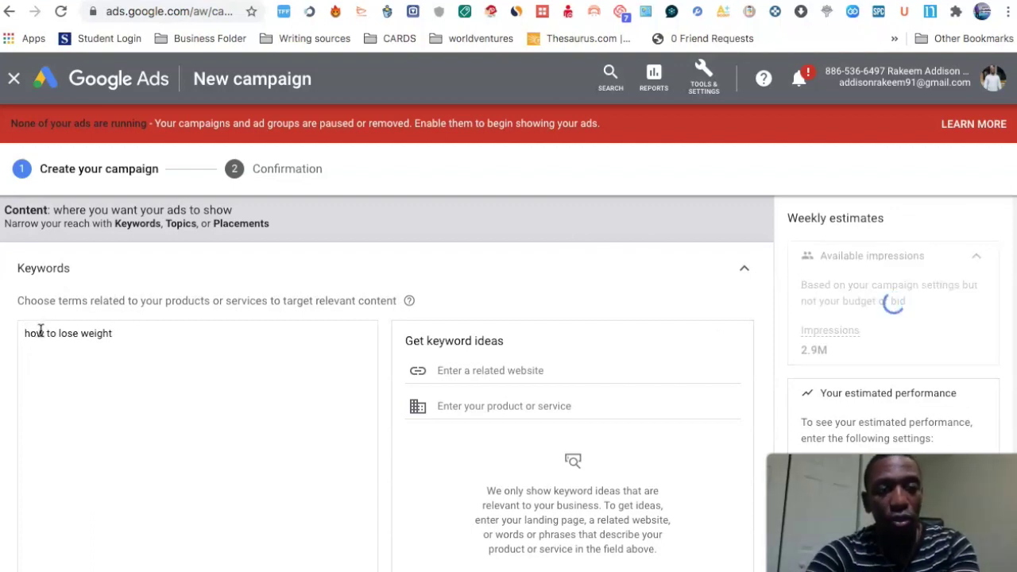
pyautogui.click(120, 330)
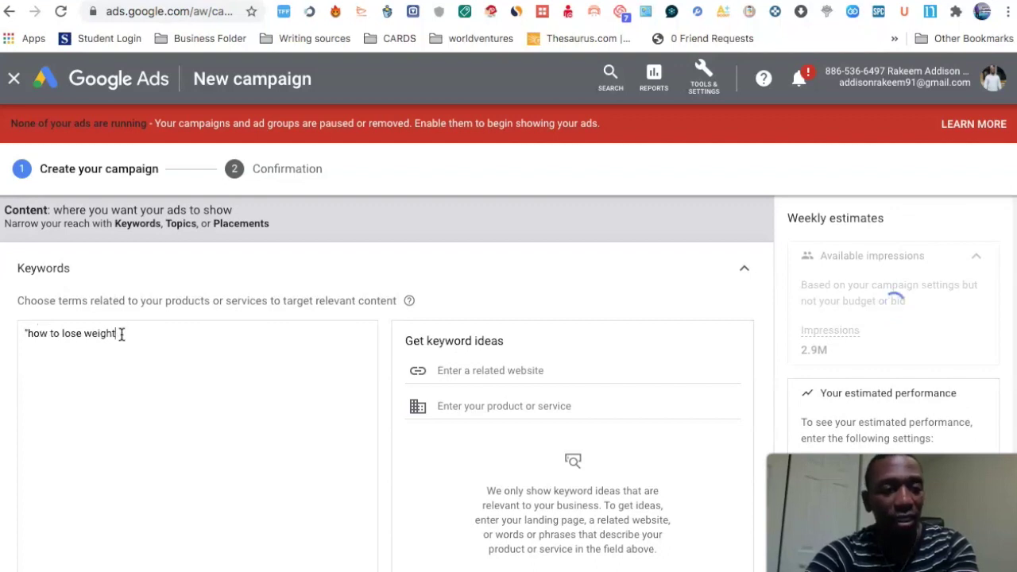
pyautogui.write('"')
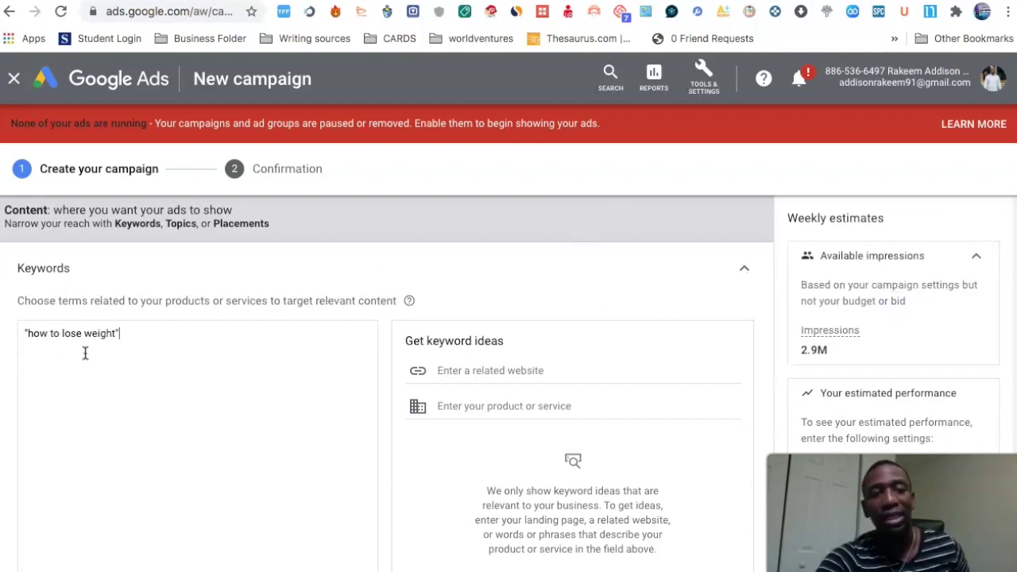
# Remove both quotation marks from the keyword, leaving it as plain how to lose weight
pyautogui.click(132, 338)
pyautogui.press('BackSpace')
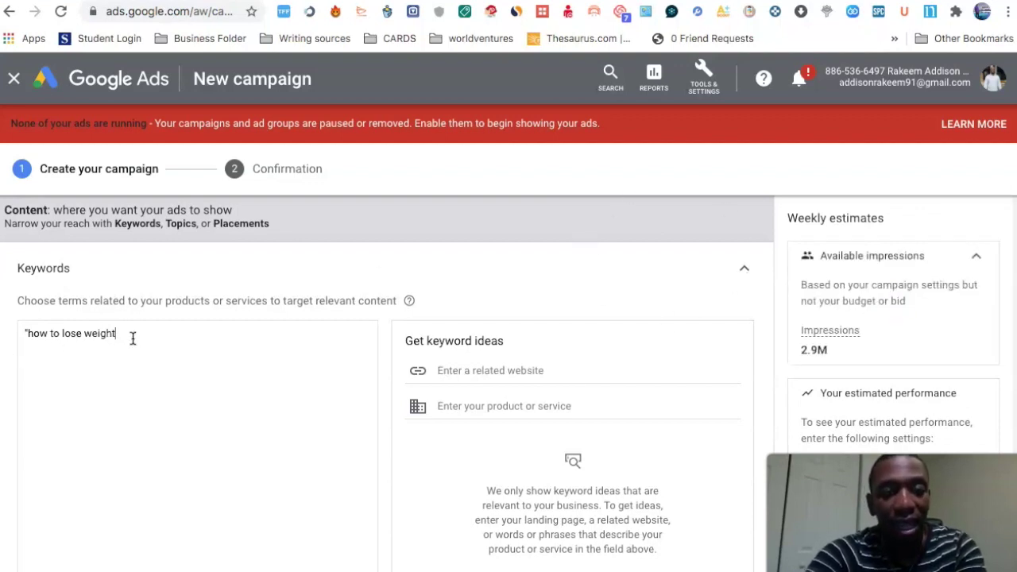
pyautogui.click(28, 333)
pyautogui.press('BackSpace')
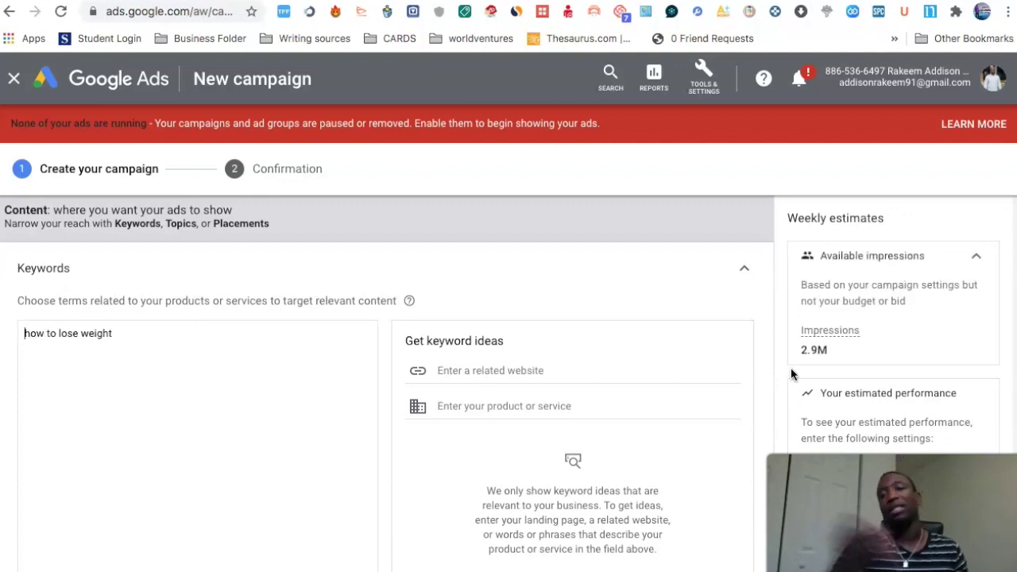